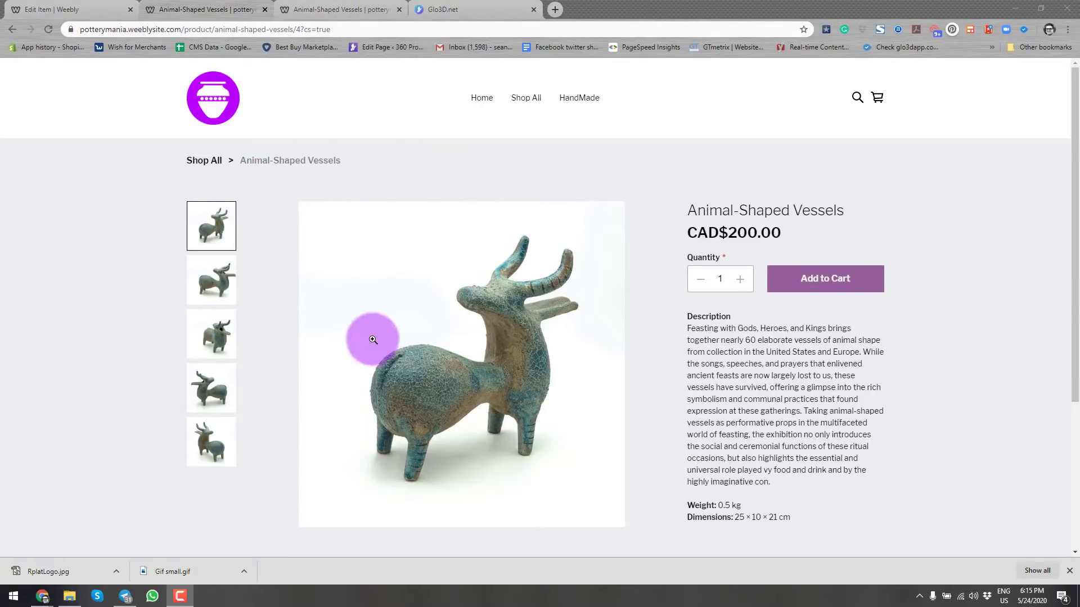
- Step through the vessel's product photos to the Glo3D 360 view and spin it to face right
{"action": "left_click", "coordinate": [213, 279]}
{"action": "left_click", "coordinate": [215, 342]}
{"action": "left_click", "coordinate": [212, 387]}
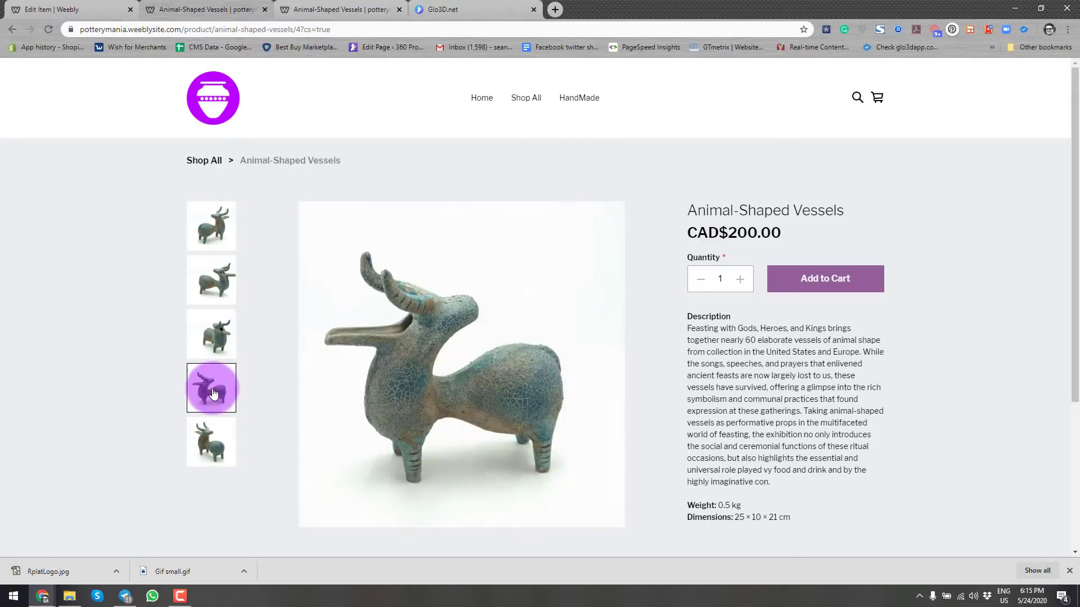
{"action": "left_click", "coordinate": [309, 8]}
{"action": "left_click_drag", "start_coordinate": [331, 314], "coordinate": [470, 430]}
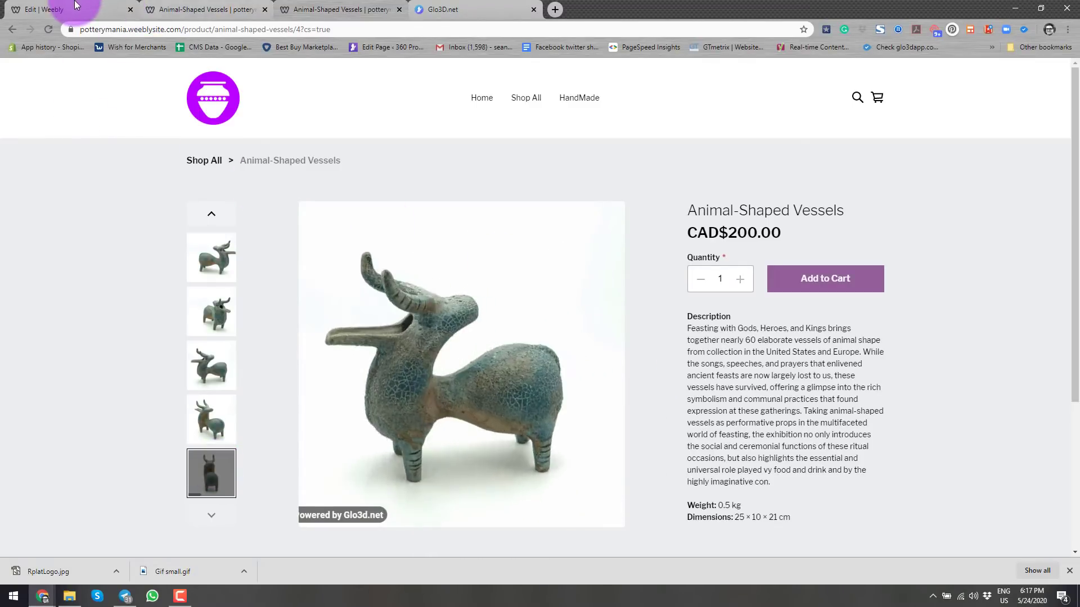
- Switch to the Weebly site preview and scroll to the 360 bull vessel section
{"action": "left_click", "coordinate": [76, 7]}
{"action": "scroll", "coordinate": [76, 431], "scroll_direction": "down", "scroll_amount": 10}
{"action": "scroll", "coordinate": [75, 430], "scroll_direction": "down", "scroll_amount": 3}
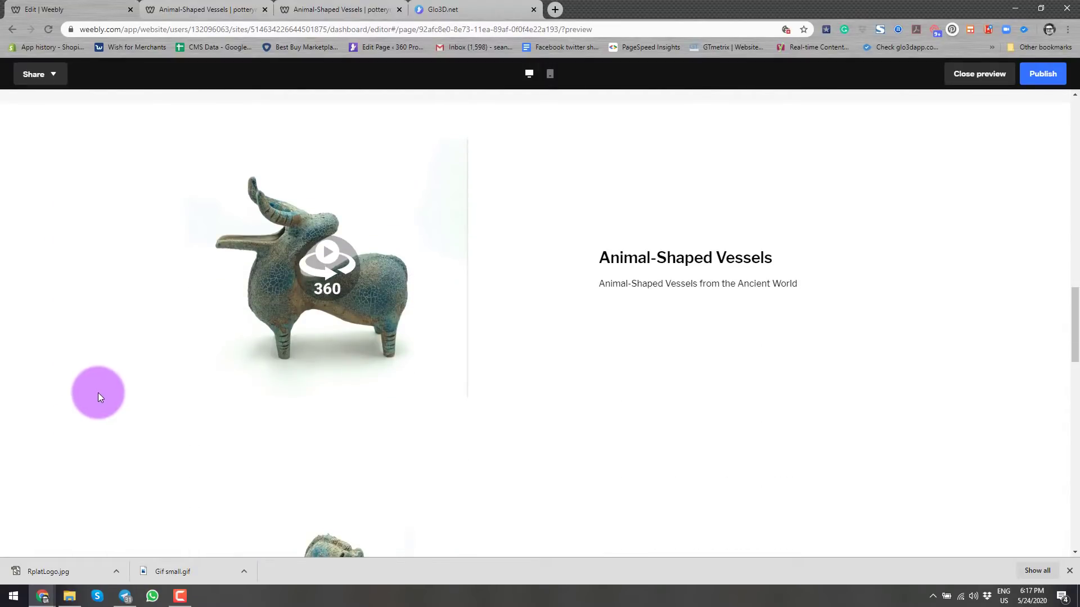
{"action": "scroll", "coordinate": [99, 396], "scroll_direction": "up", "scroll_amount": 1}
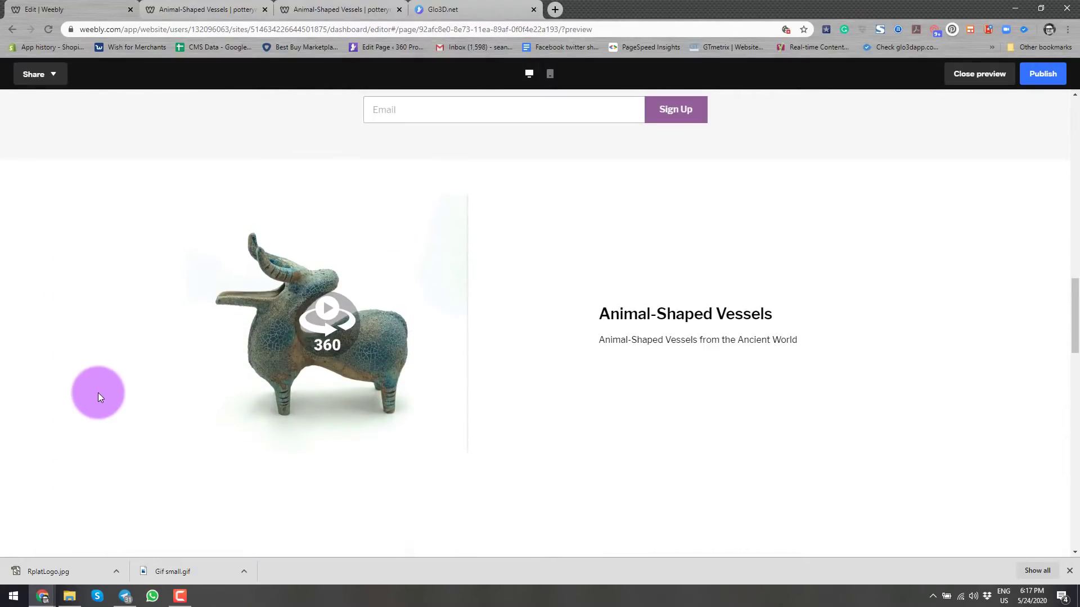
- Play the bull's 360 spin, rotate it to the front, zoom to 2x, pan, then reset zoom
{"action": "left_click", "coordinate": [328, 322]}
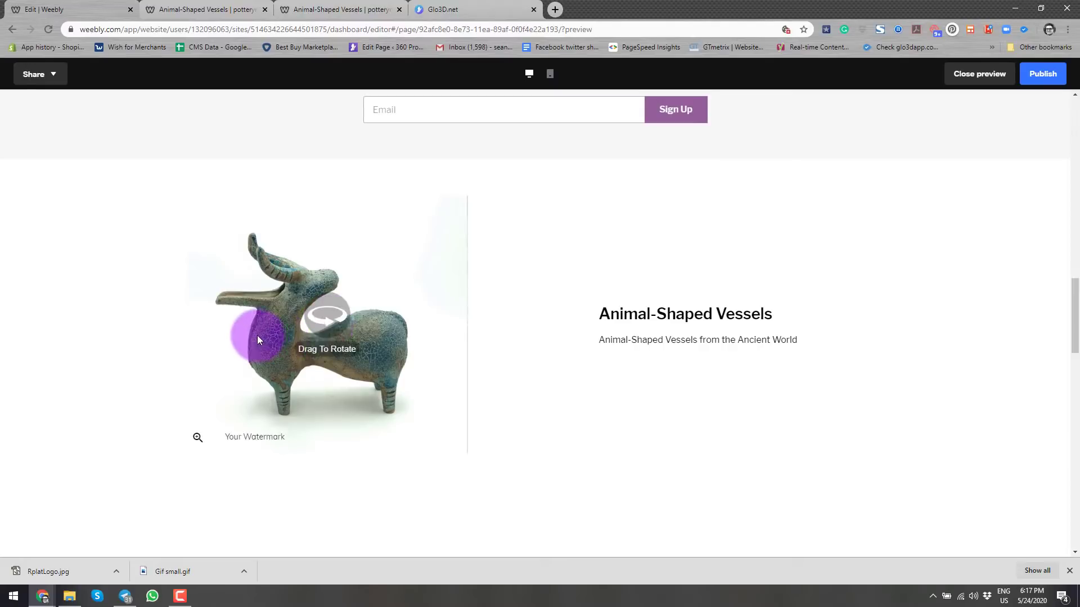
{"action": "left_click_drag", "start_coordinate": [255, 335], "coordinate": [334, 290]}
{"action": "double_click", "coordinate": [323, 303]}
{"action": "left_click_drag", "start_coordinate": [244, 437], "coordinate": [293, 437]}
{"action": "left_click_drag", "start_coordinate": [352, 268], "coordinate": [270, 361]}
{"action": "double_click", "coordinate": [345, 353]}
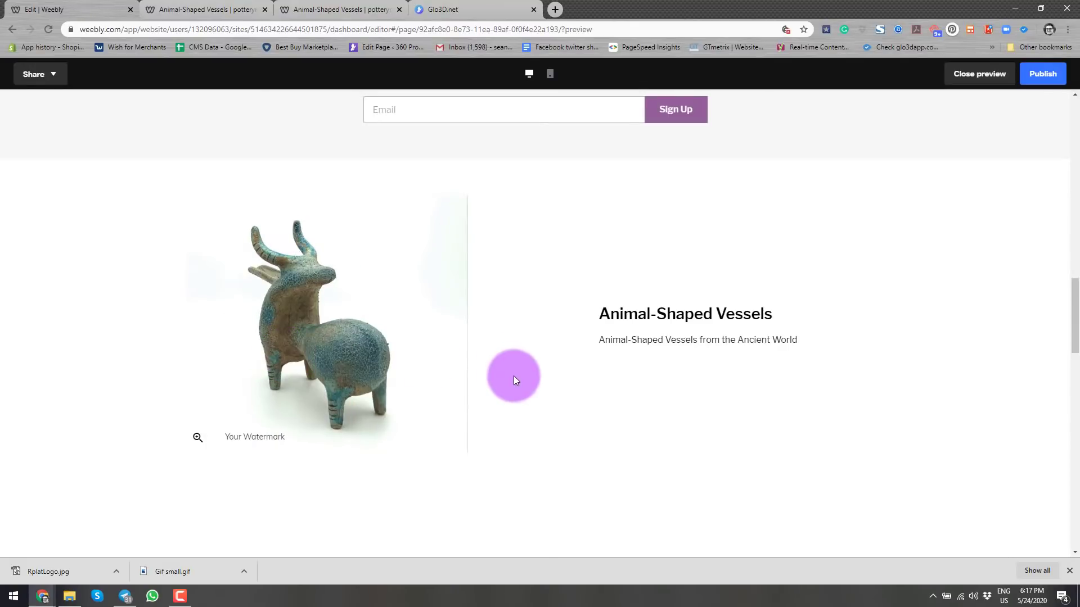
- Scroll through the preview and rotate the vessel model to a new angle
{"action": "scroll", "coordinate": [511, 374], "scroll_direction": "up", "scroll_amount": 1}
{"action": "scroll", "coordinate": [486, 424], "scroll_direction": "up", "scroll_amount": 20}
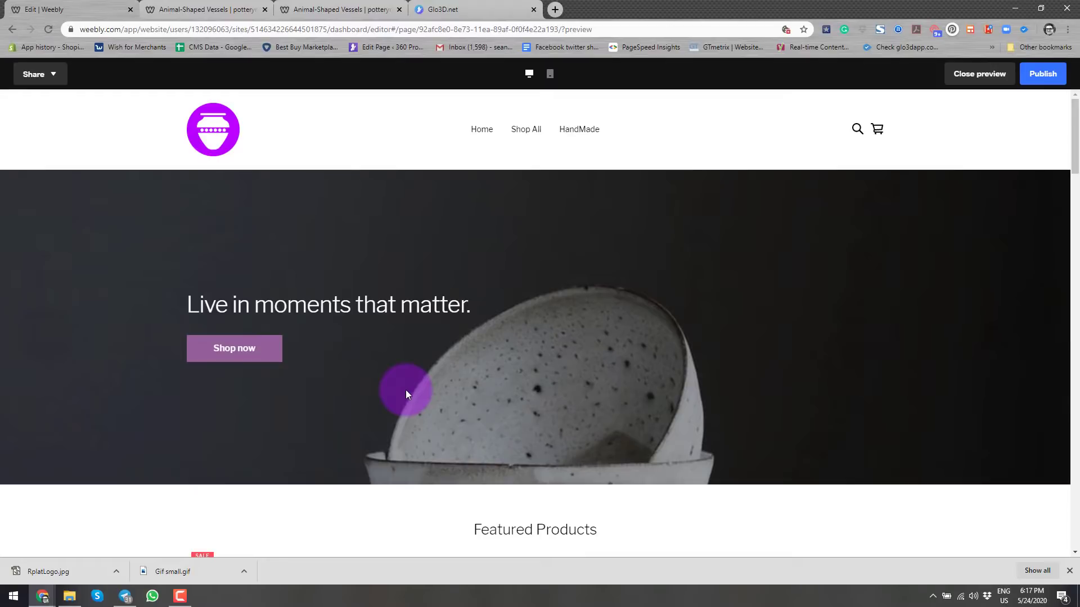
{"action": "scroll", "coordinate": [406, 389], "scroll_direction": "down", "scroll_amount": 14}
{"action": "scroll", "coordinate": [401, 384], "scroll_direction": "down", "scroll_amount": 6}
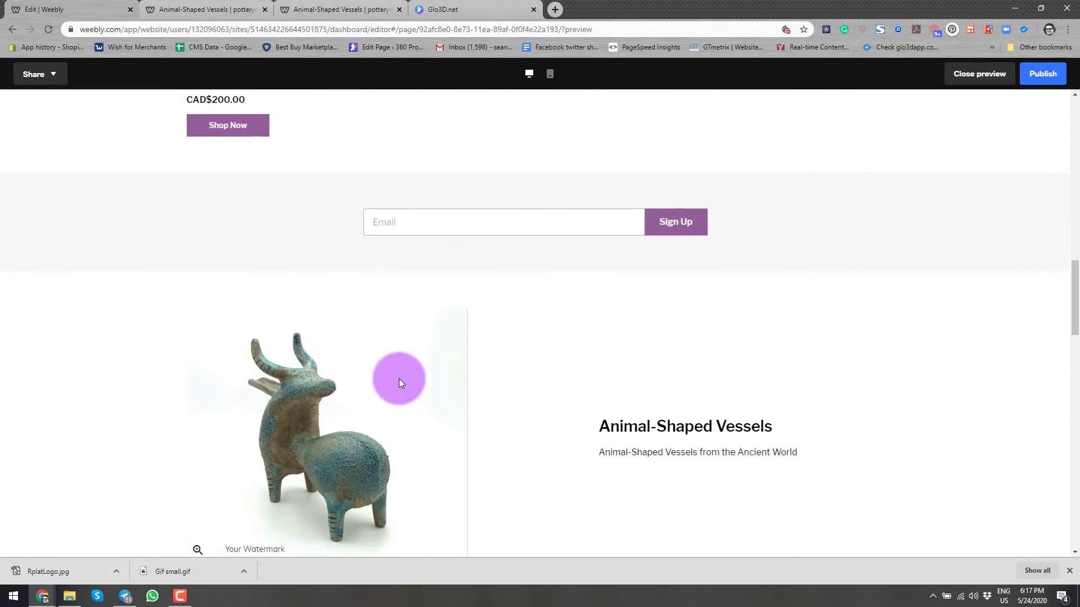
{"action": "left_click_drag", "start_coordinate": [432, 357], "coordinate": [369, 352]}
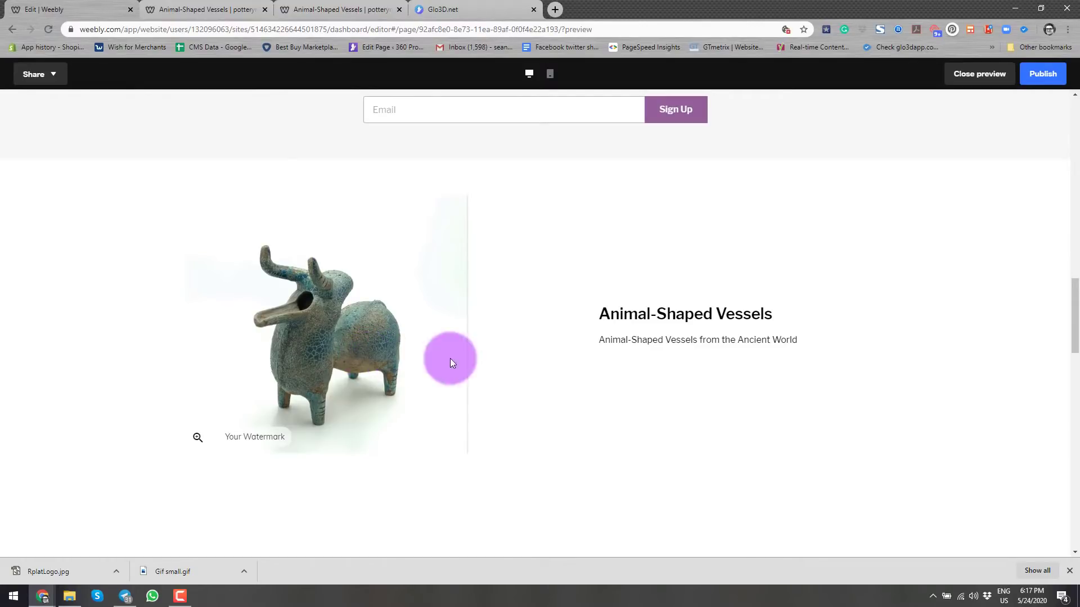
{"action": "scroll", "coordinate": [493, 392], "scroll_direction": "up", "scroll_amount": 1}
{"action": "scroll", "coordinate": [494, 397], "scroll_direction": "up", "scroll_amount": 13}
{"action": "scroll", "coordinate": [419, 357], "scroll_direction": "up", "scroll_amount": 5}
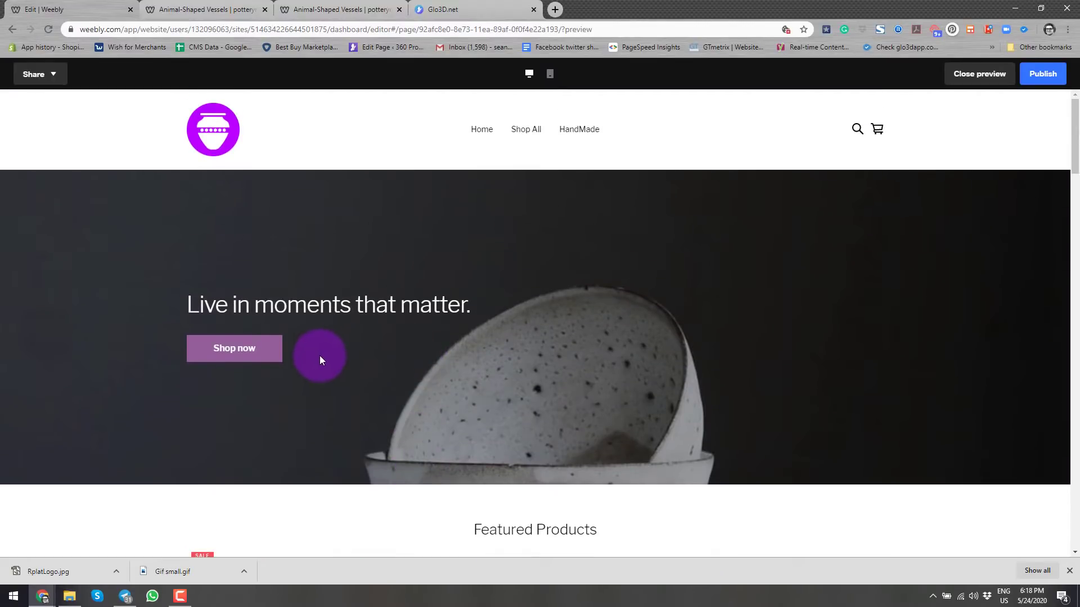
{"action": "scroll", "coordinate": [178, 407], "scroll_direction": "down", "scroll_amount": 10}
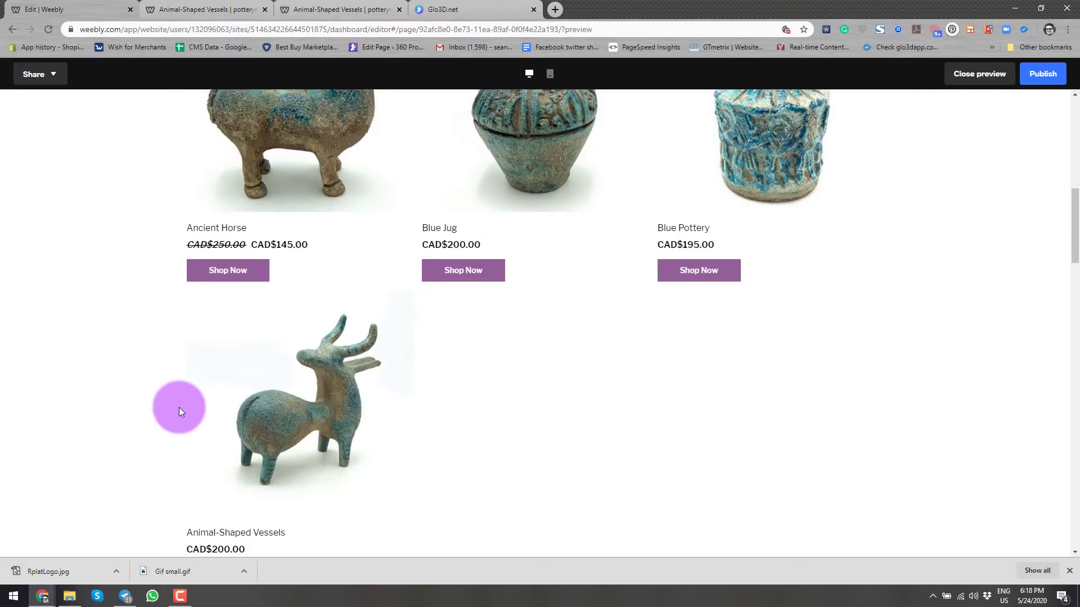
{"action": "mouse_move", "coordinate": [190, 412]}
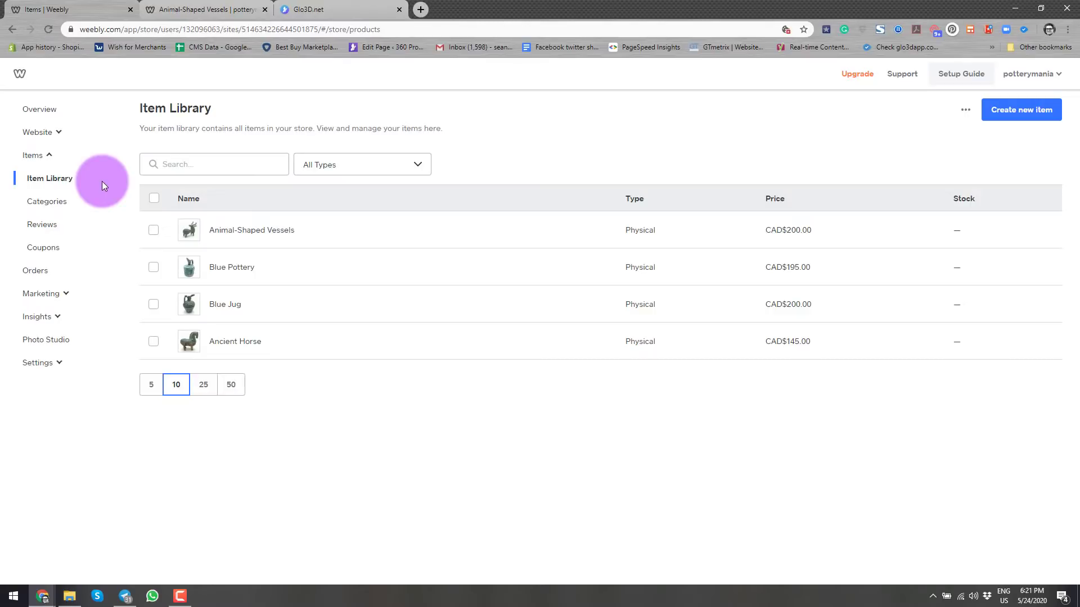
- Open the Animal-Shaped Vessels row from the Item Library in Edit Item
{"action": "left_click", "coordinate": [248, 230]}
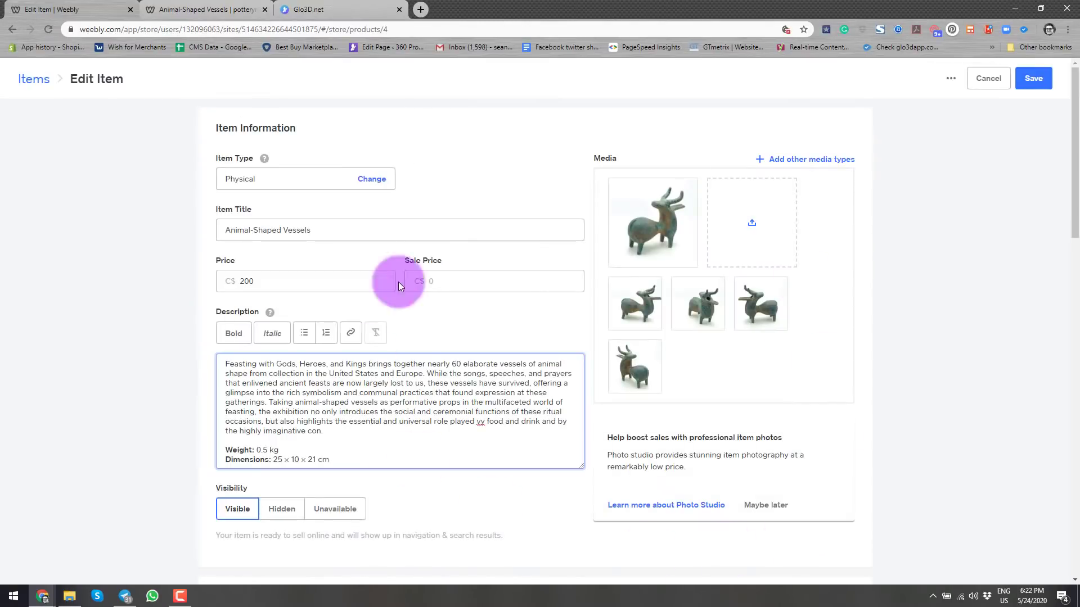
- Reveal the Upload gifs / Embed 360 photos options, then go to the Glo3D.net My Page gallery
{"action": "left_click", "coordinate": [807, 161]}
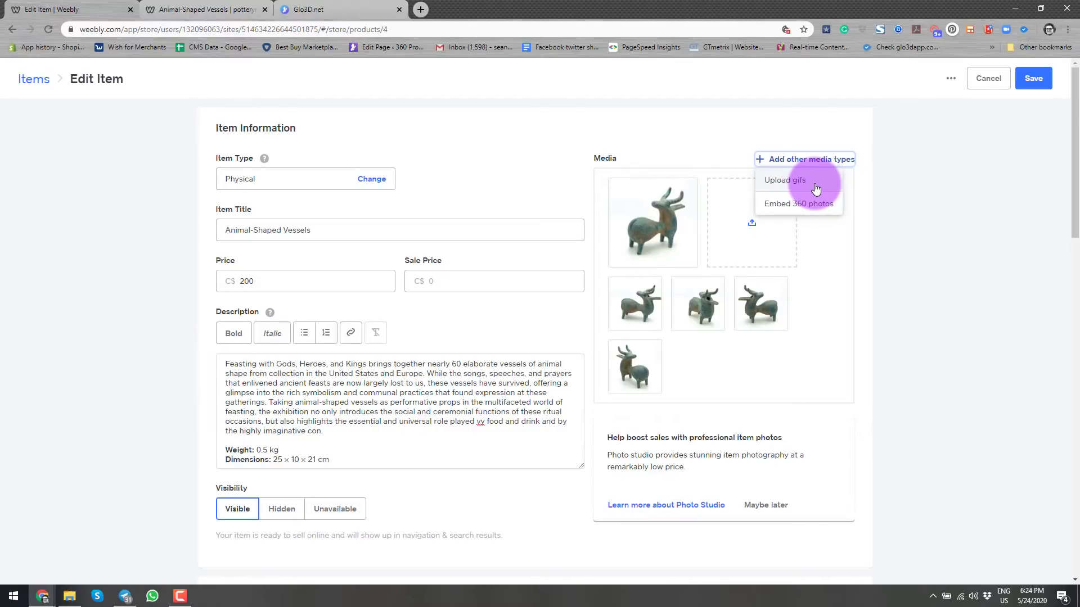
{"action": "left_click", "coordinate": [338, 10]}
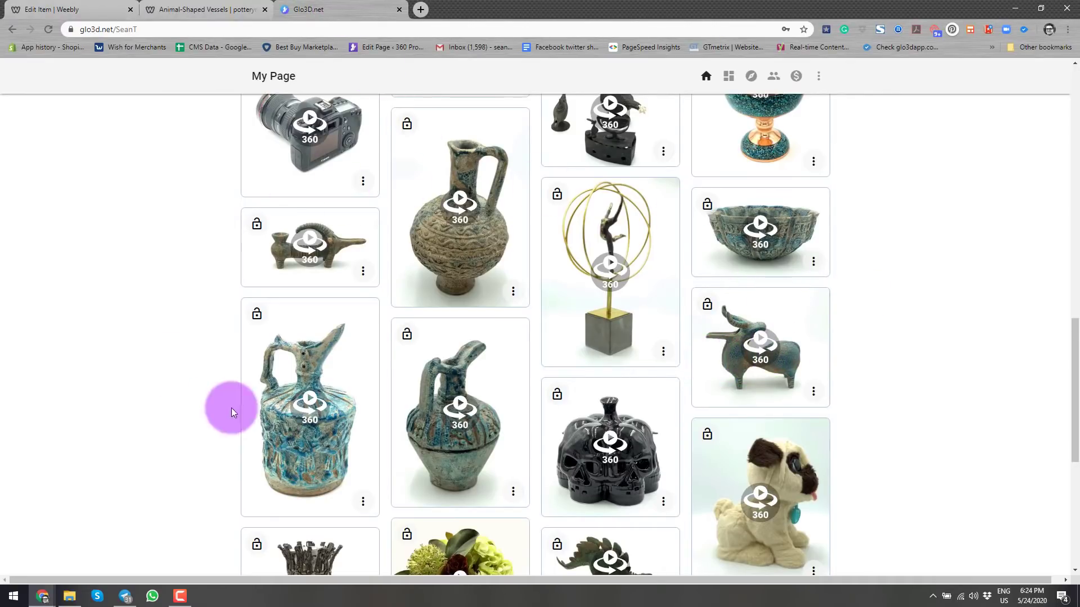
- Open the bull vessel's 360 viewer on Glo3D.net and rotate it through side and rear views
{"action": "left_click", "coordinate": [780, 349]}
{"action": "left_click_drag", "start_coordinate": [604, 354], "coordinate": [308, 343]}
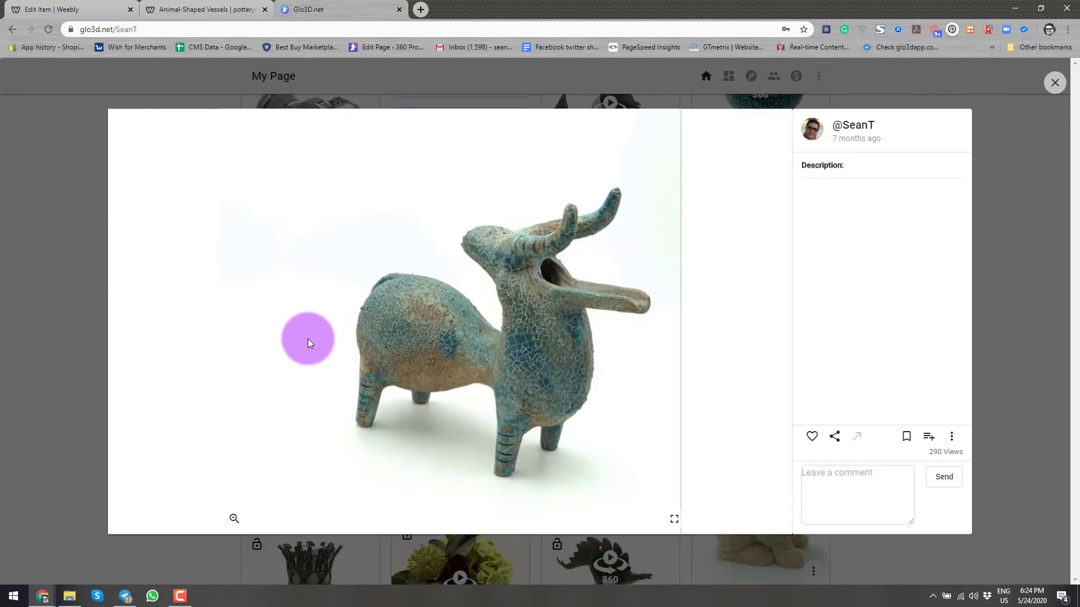
{"action": "left_click_drag", "start_coordinate": [335, 339], "coordinate": [329, 376]}
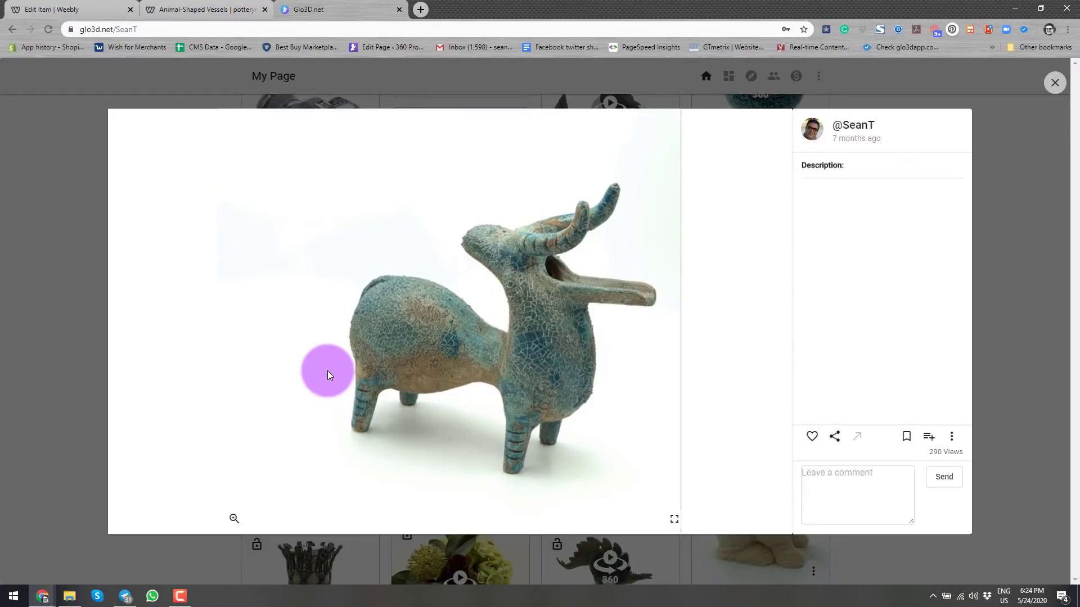
{"action": "left_click_drag", "start_coordinate": [352, 363], "coordinate": [519, 379]}
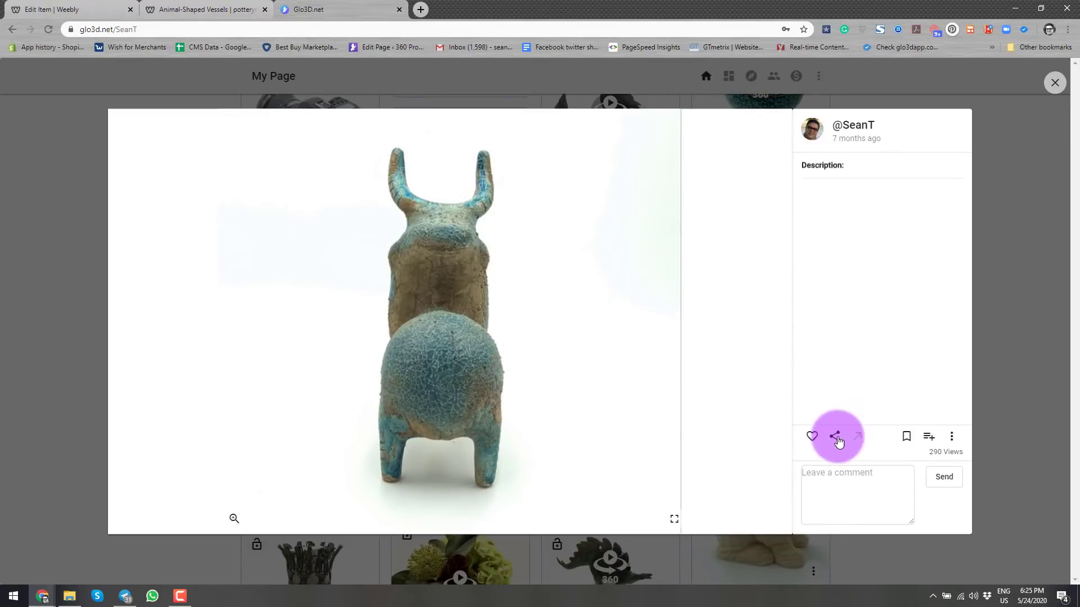
- Generate a large GIF of the vessel's spin with a 'PotteryMania' watermark
{"action": "left_click", "coordinate": [952, 439]}
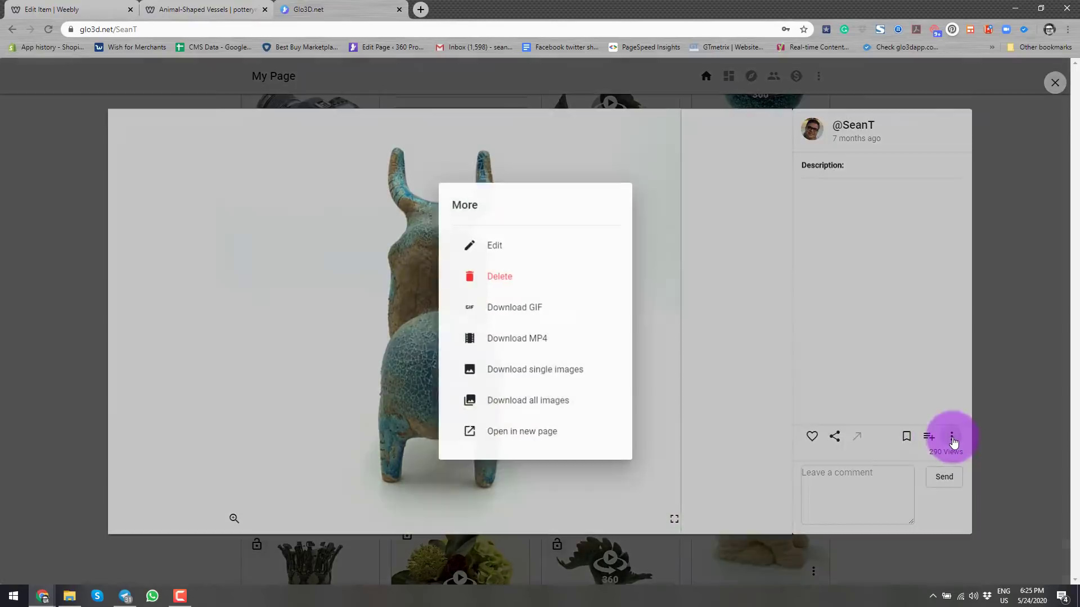
{"action": "left_click", "coordinate": [496, 313]}
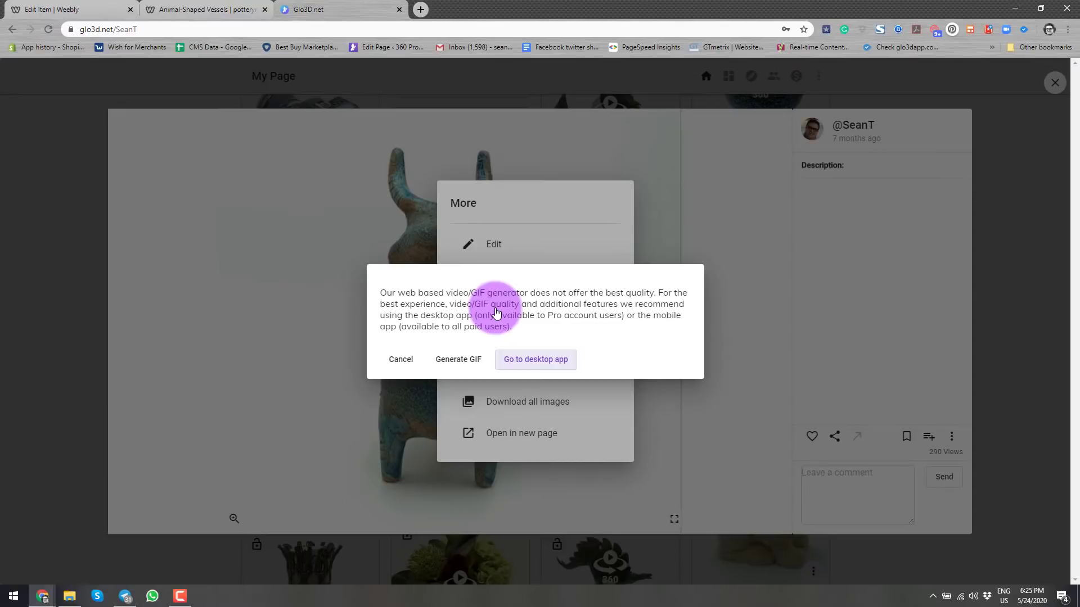
{"action": "left_click", "coordinate": [457, 360]}
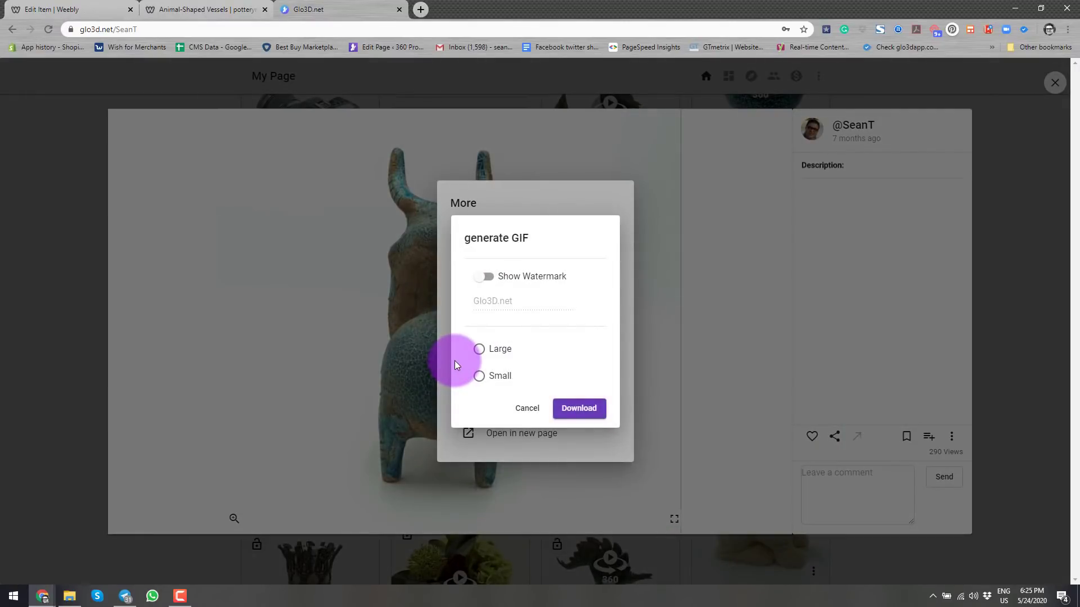
{"action": "left_click", "coordinate": [487, 277]}
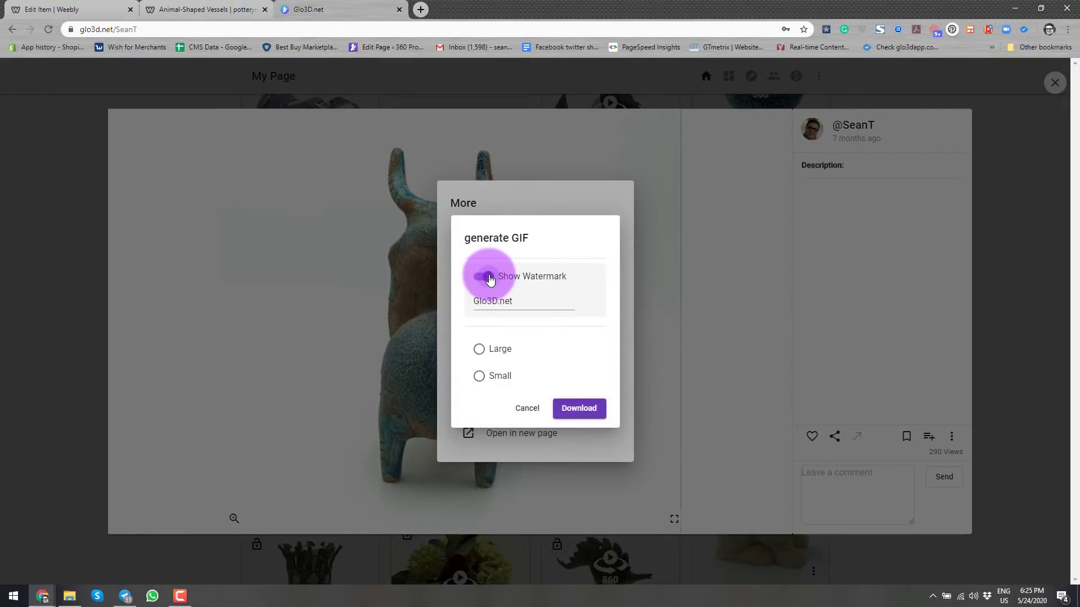
{"action": "left_click_drag", "start_coordinate": [541, 302], "coordinate": [454, 306]}
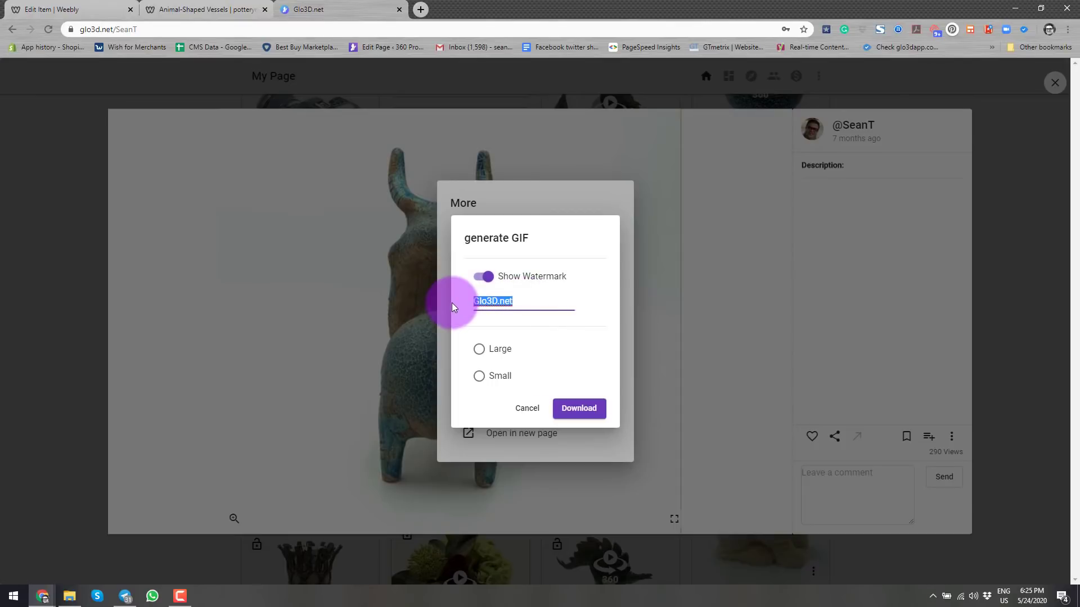
{"action": "type", "text": "PotteryMania"}
{"action": "left_click", "coordinate": [479, 351]}
- Download the GIF and save it as Blue Pottery.gif, replacing the existing file
{"action": "left_click", "coordinate": [582, 414]}
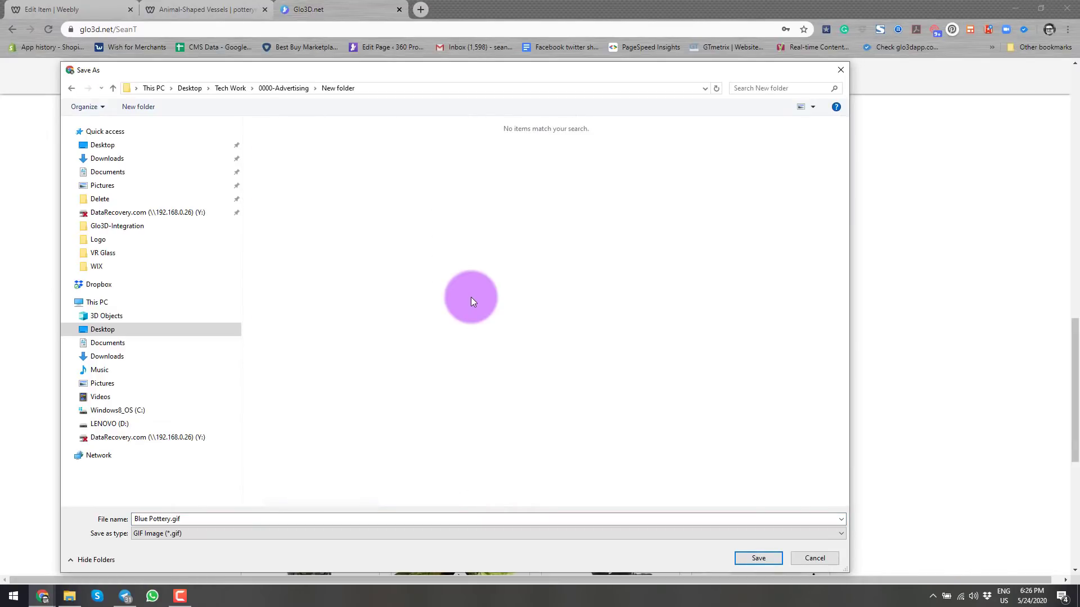
{"action": "left_click", "coordinate": [754, 559]}
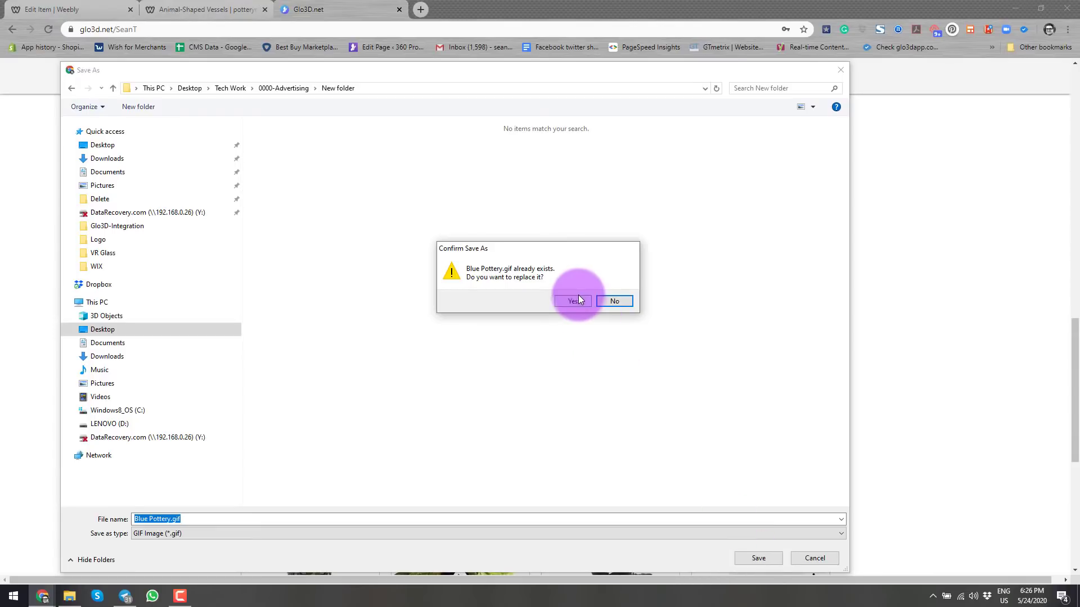
{"action": "left_click", "coordinate": [575, 299]}
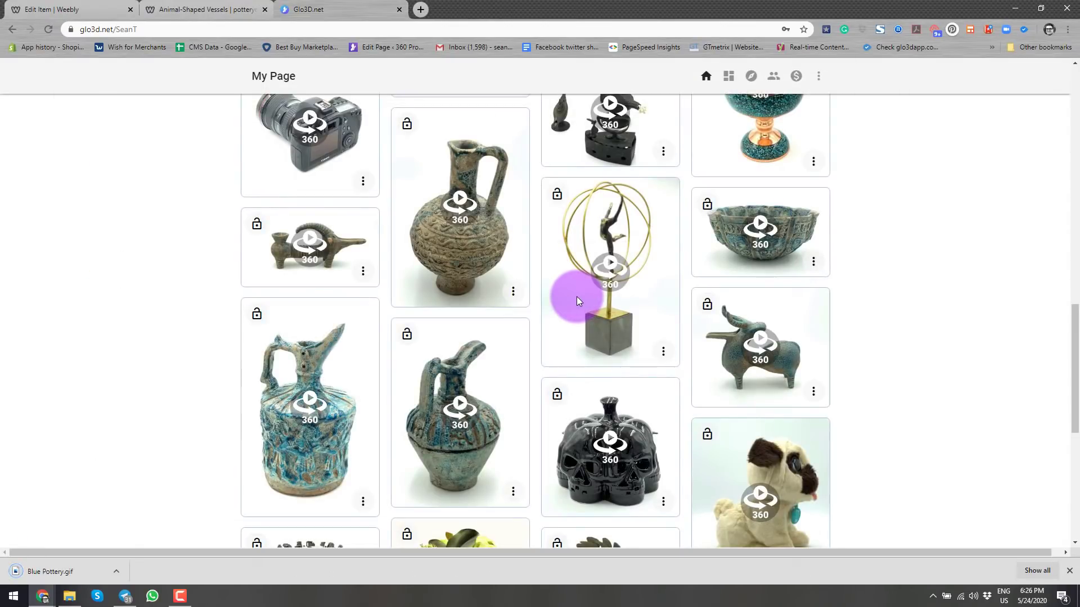
- Upload Blue Pottery.gif into the Animal-Shaped Vessels item's media in the Edit Item form
{"action": "left_click", "coordinate": [166, 8]}
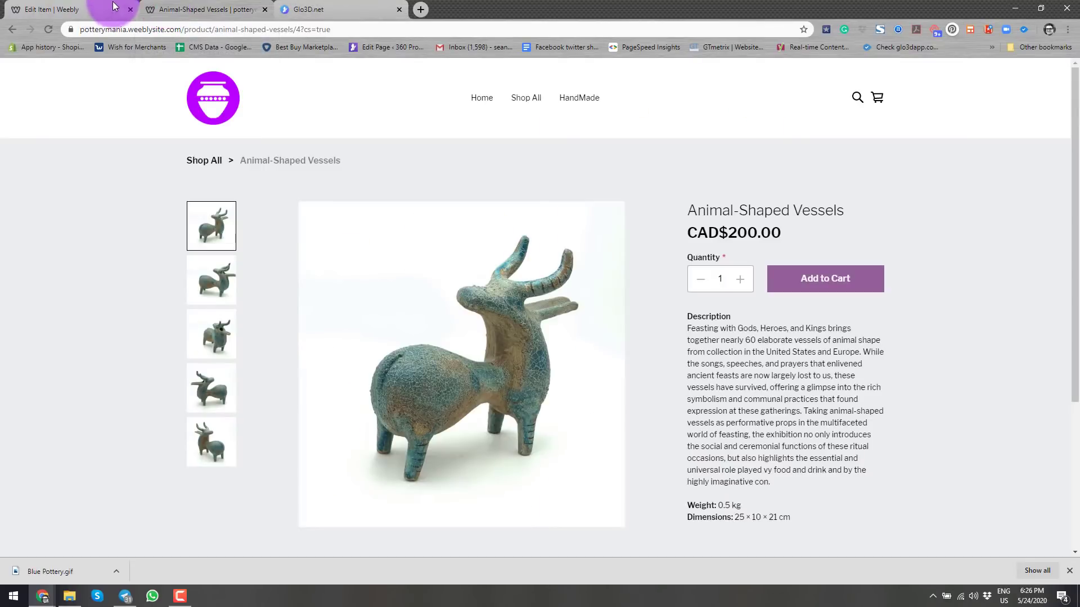
{"action": "left_click", "coordinate": [88, 6]}
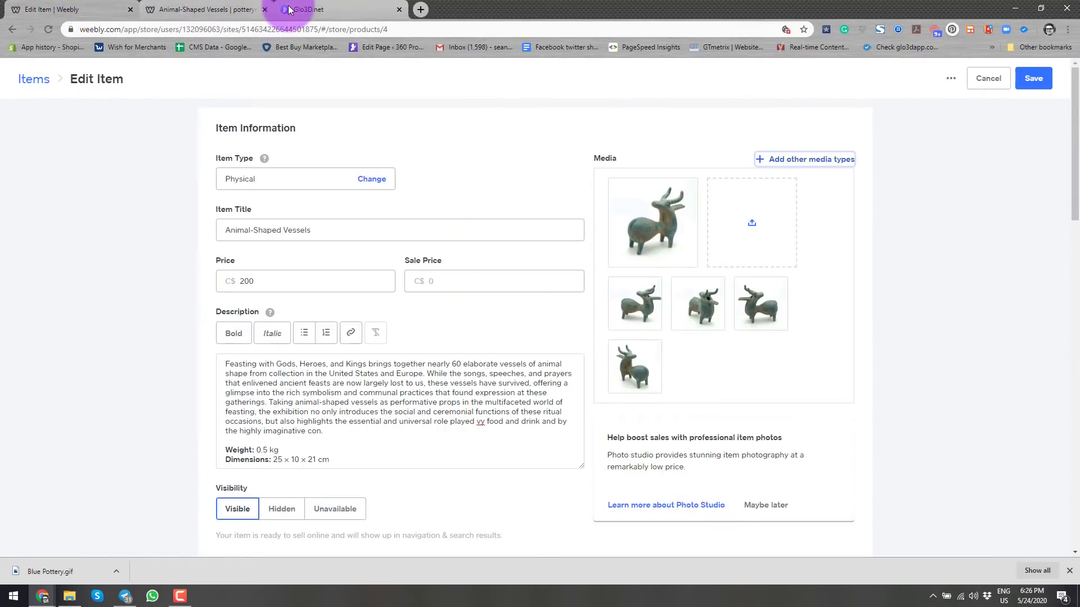
{"action": "left_click", "coordinate": [788, 181]}
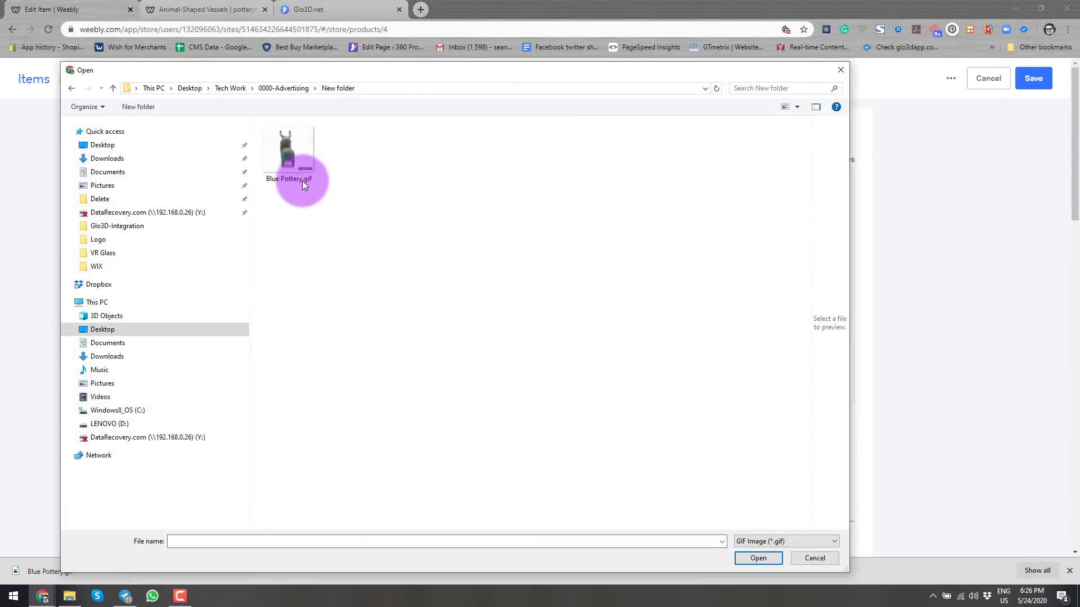
{"action": "double_click", "coordinate": [289, 150]}
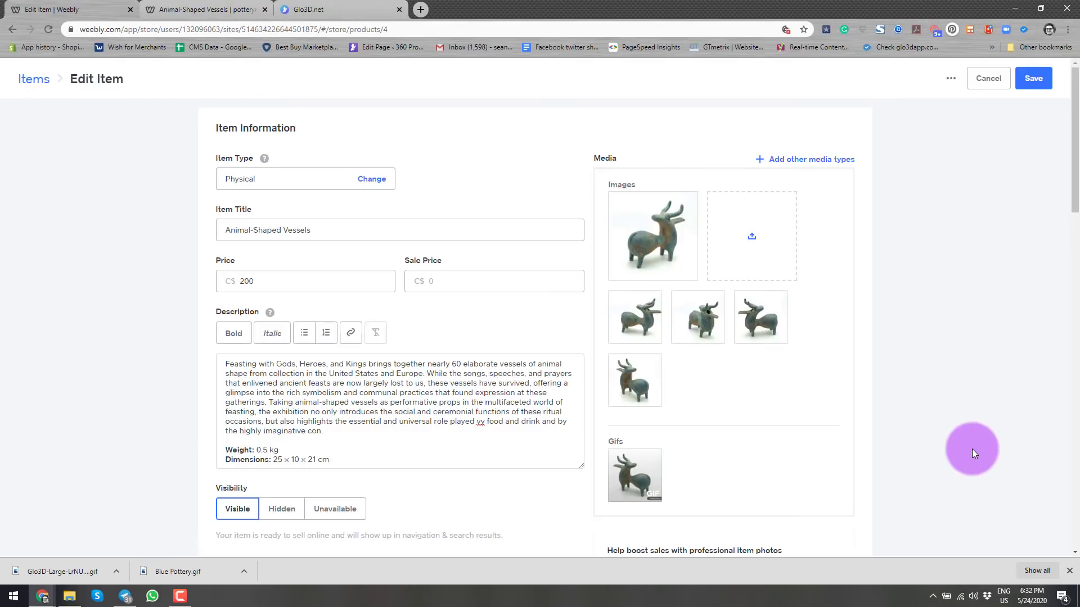
- Save the item, reload the live product page to view the rotating GIF, then return to Item Library
{"action": "left_click", "coordinate": [1034, 78]}
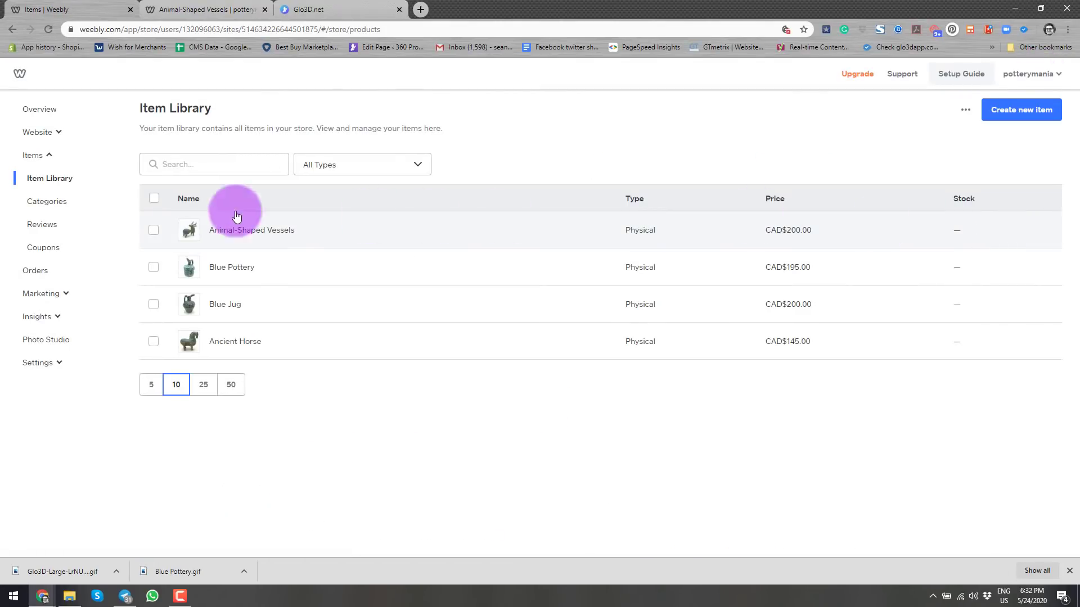
{"action": "left_click", "coordinate": [213, 9]}
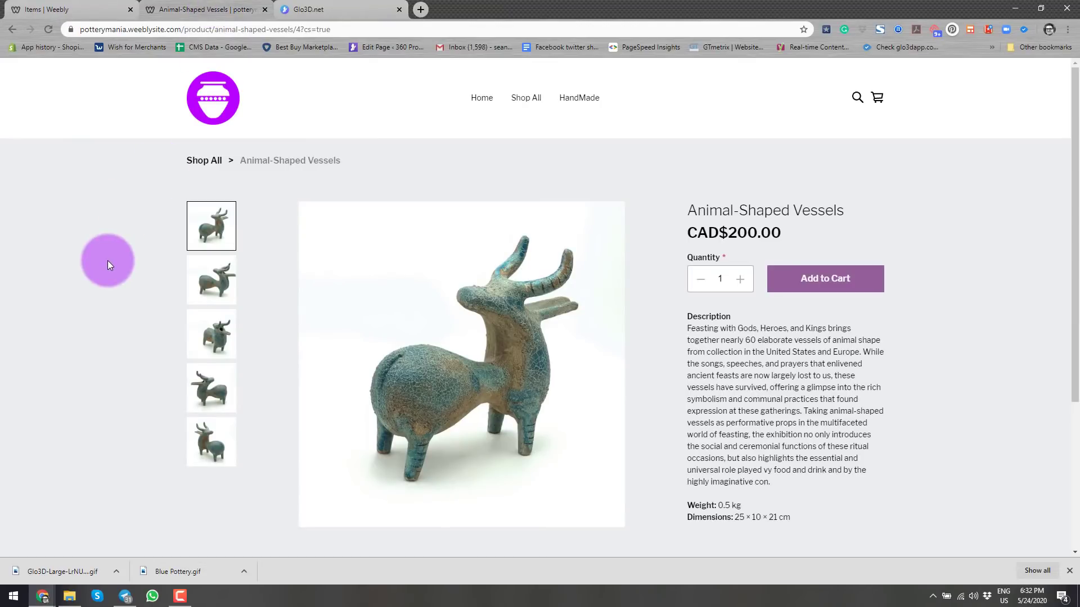
{"action": "key", "text": "F5"}
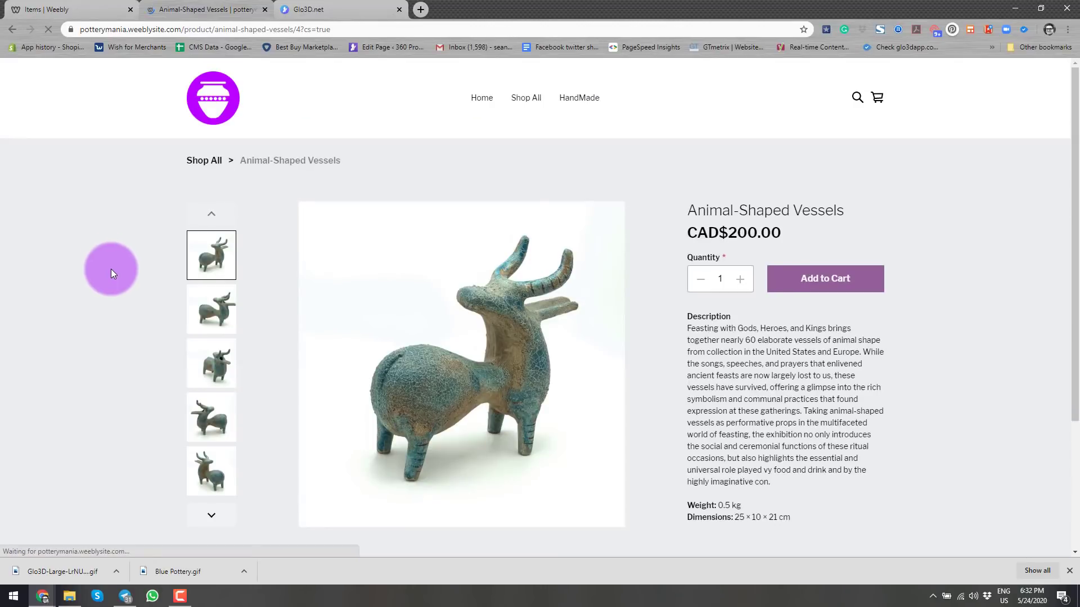
{"action": "left_click", "coordinate": [211, 515]}
{"action": "left_click", "coordinate": [211, 480]}
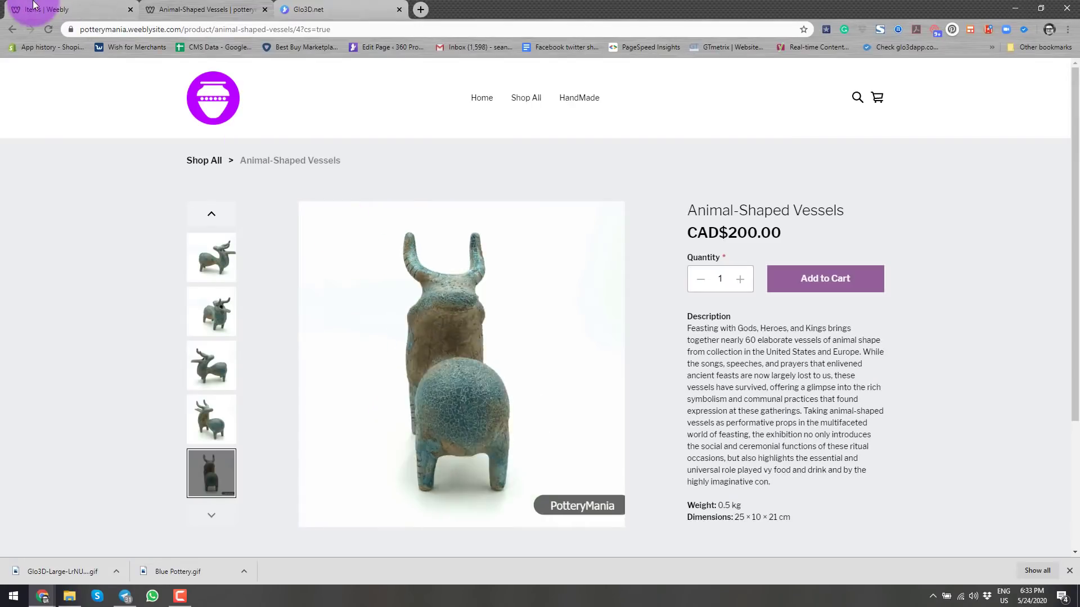
{"action": "left_click", "coordinate": [47, 7]}
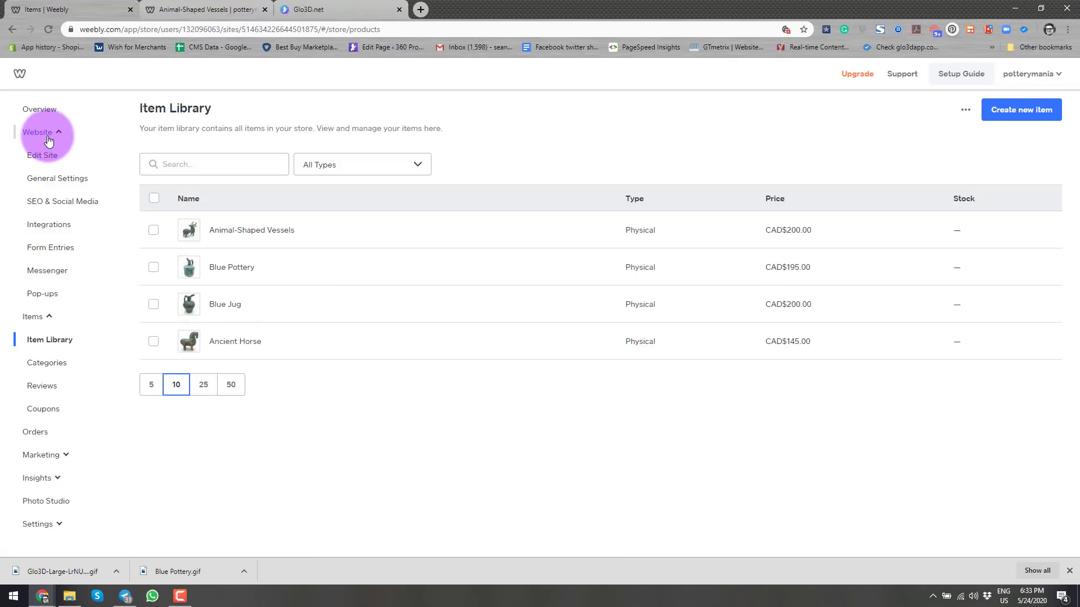
- Open the Home page in the site editor and add a new MEDIA > Embed code section
{"action": "left_click", "coordinate": [46, 159]}
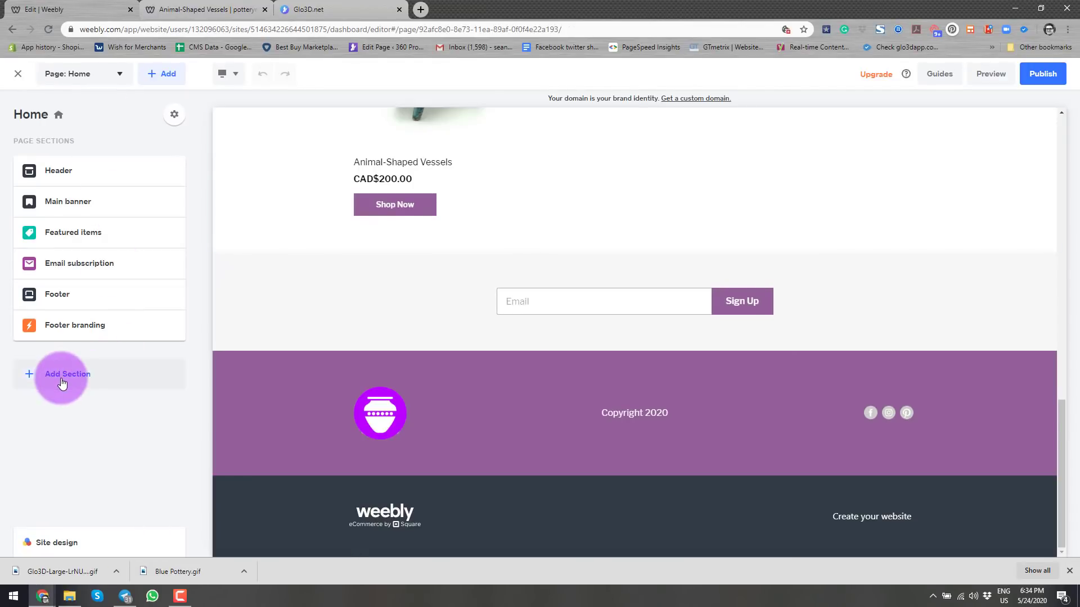
{"action": "left_click", "coordinate": [61, 373]}
{"action": "scroll", "coordinate": [62, 382], "scroll_direction": "down", "scroll_amount": 5}
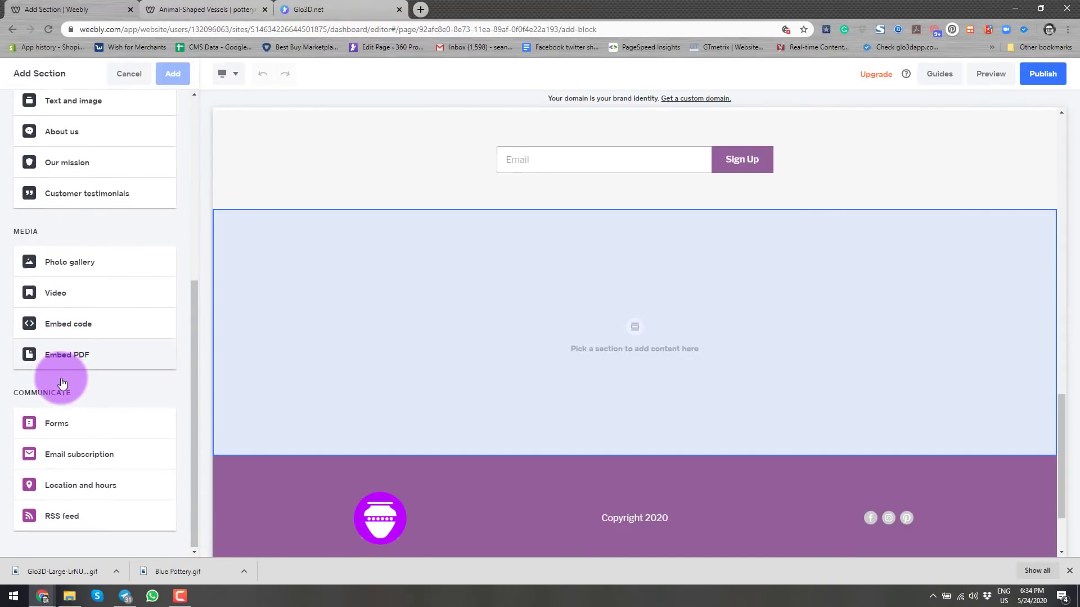
{"action": "left_click", "coordinate": [71, 324]}
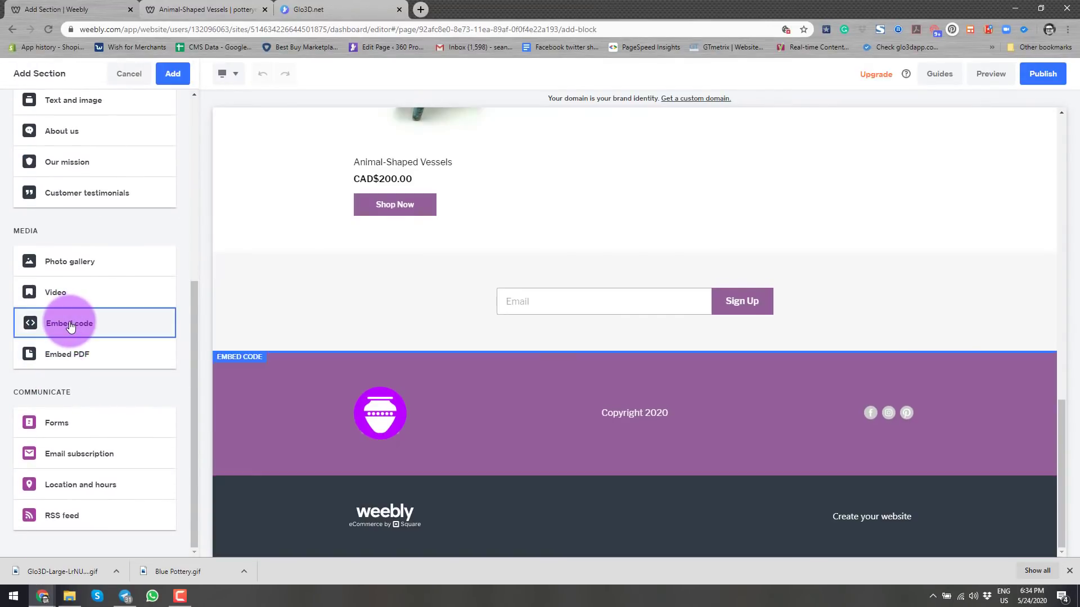
- Insert the embed section with the embed on the left and text on the right
{"action": "left_click", "coordinate": [241, 216]}
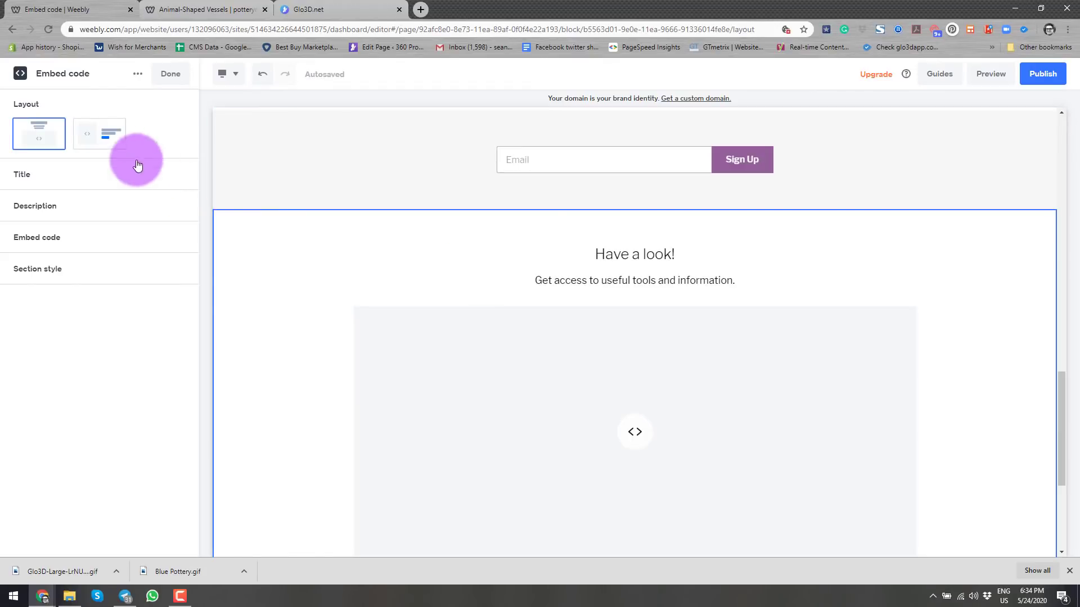
{"action": "left_click", "coordinate": [93, 133]}
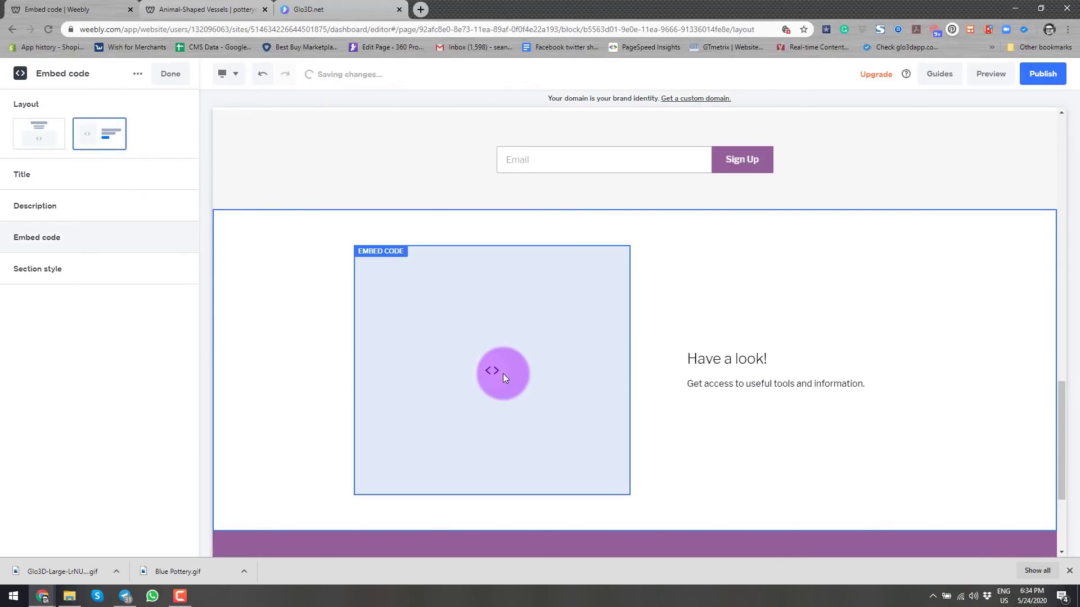
{"action": "left_click", "coordinate": [21, 133]}
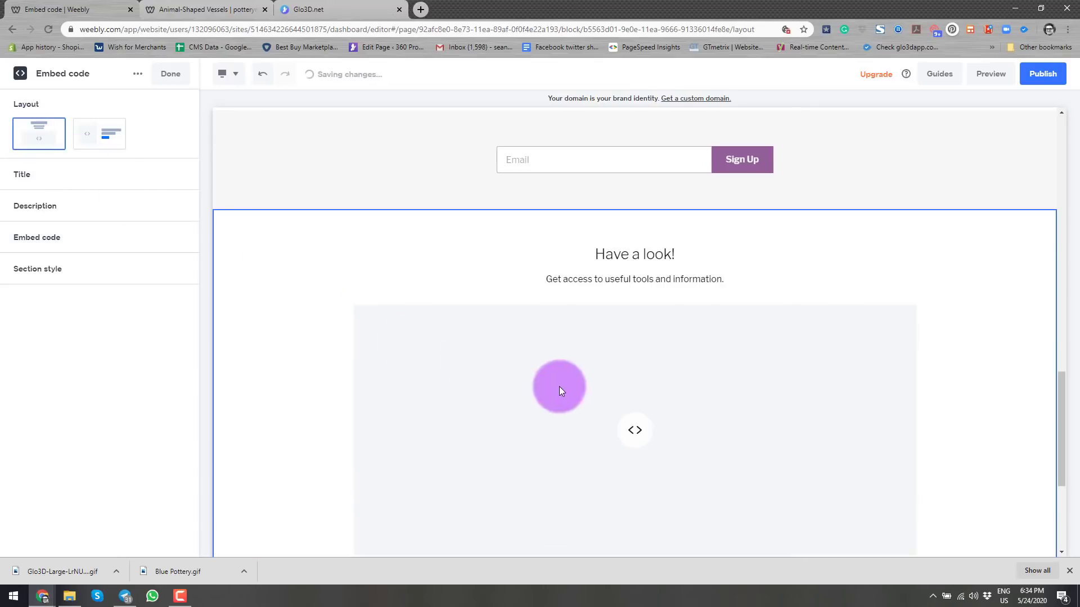
{"action": "left_click", "coordinate": [93, 133]}
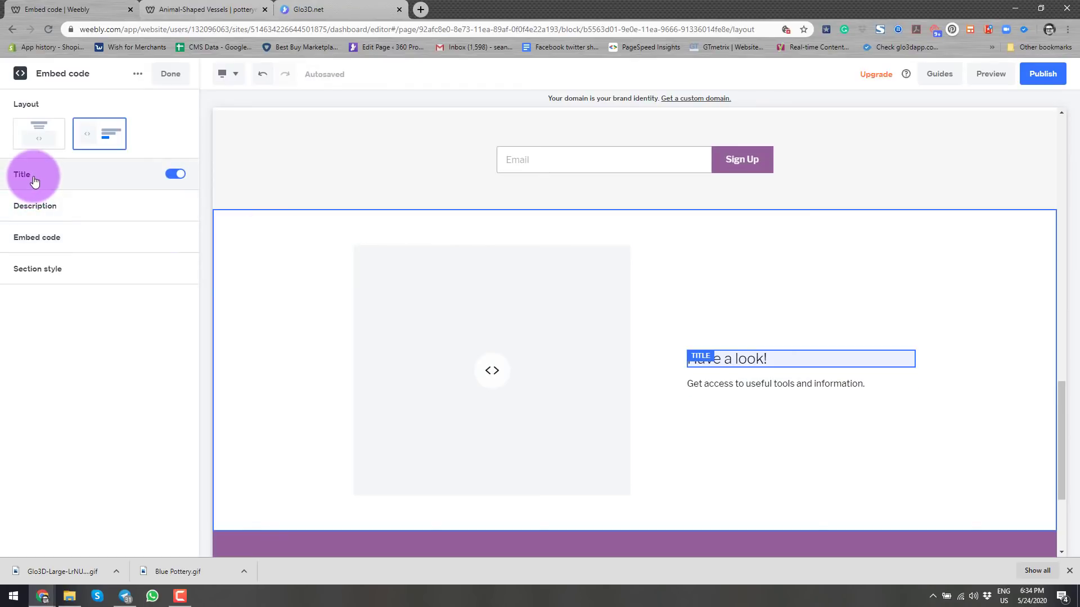
- Replace the 'Have a look!' title with 'Animal Shaped Vessels'
{"action": "left_click", "coordinate": [34, 181]}
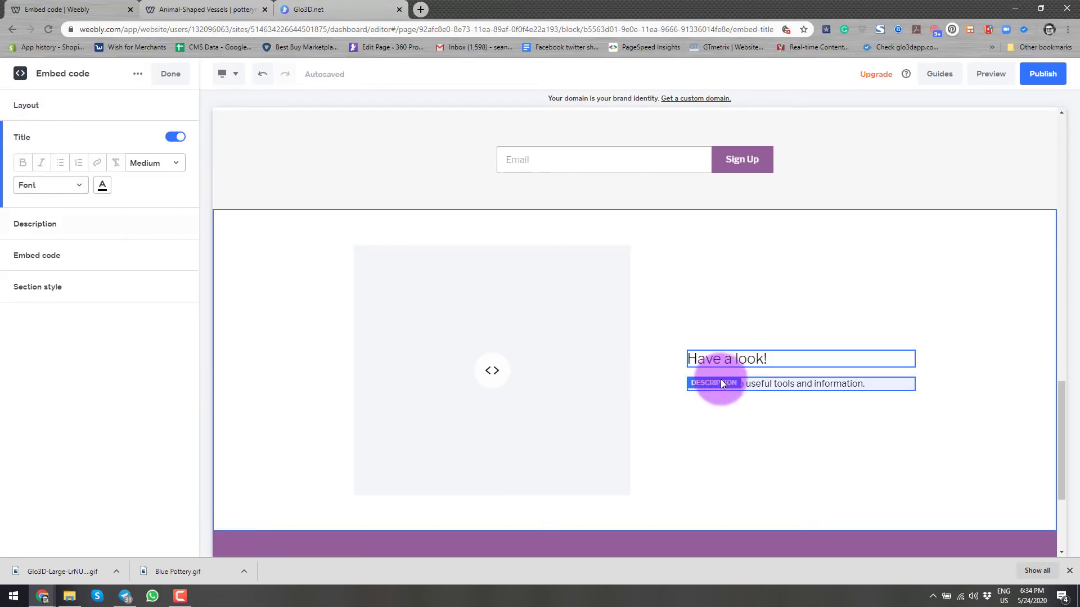
{"action": "left_click_drag", "start_coordinate": [771, 358], "coordinate": [685, 360]}
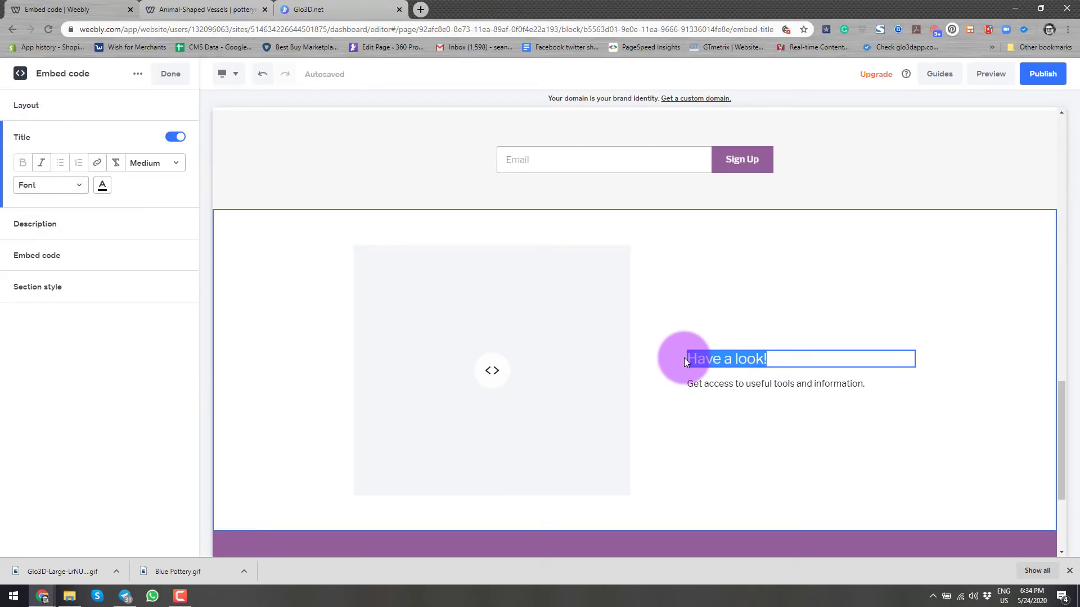
{"action": "type", "text": "Animal"}
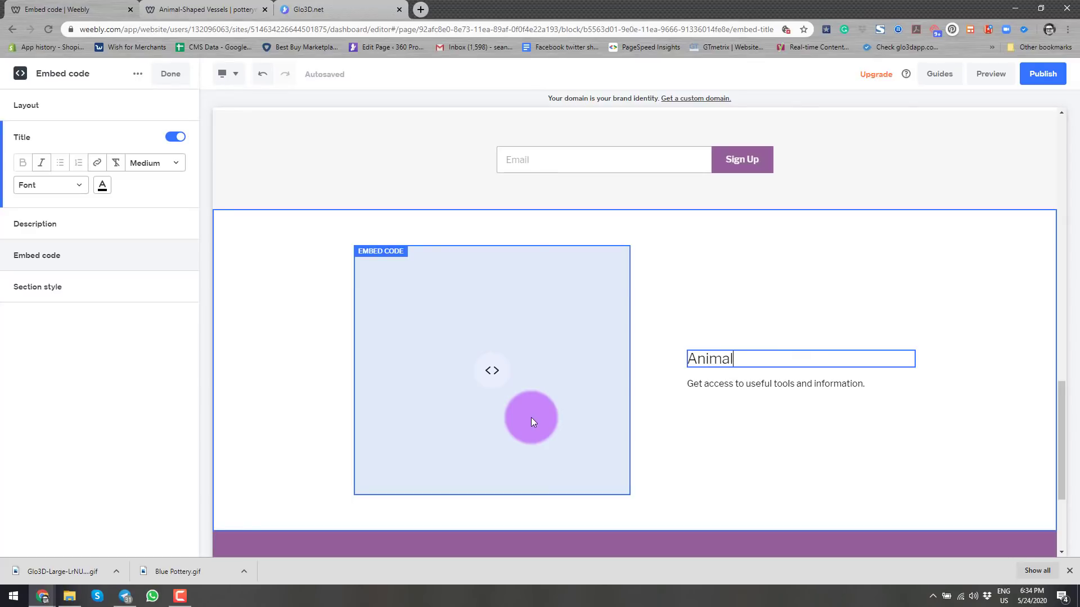
{"action": "type", "text": " Shaped "}
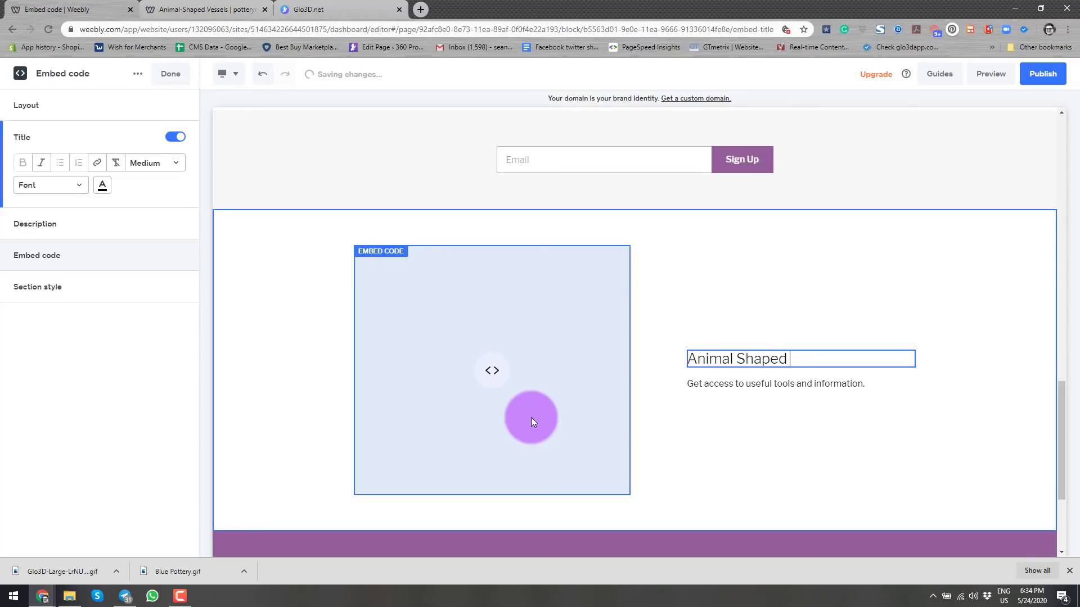
{"action": "type", "text": "Vessel"}
{"action": "scroll", "coordinate": [505, 416], "scroll_direction": "up", "scroll_amount": 3}
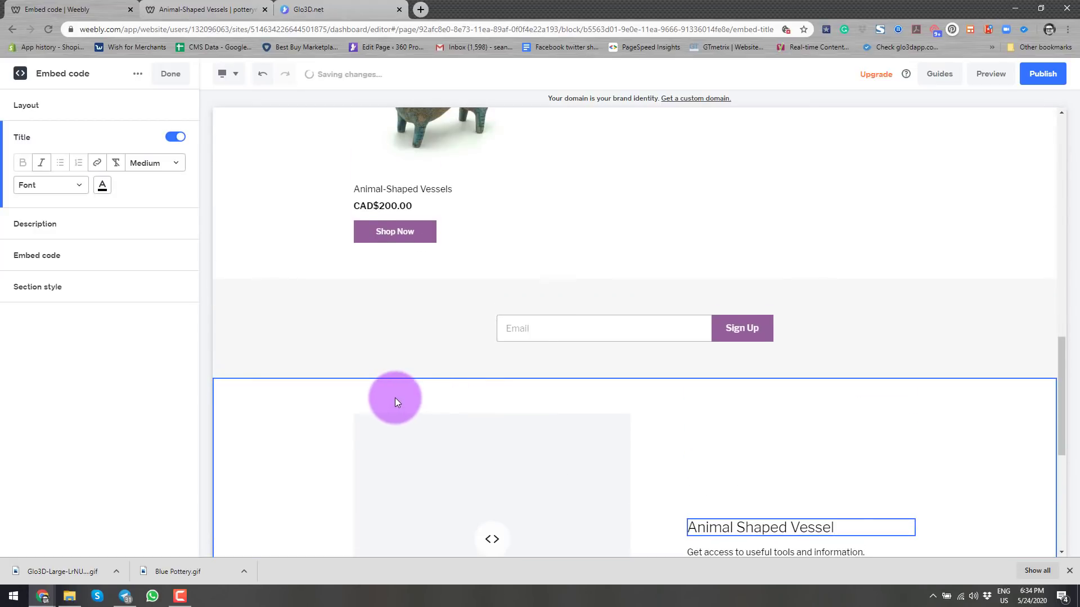
{"action": "scroll", "coordinate": [395, 401], "scroll_direction": "down", "scroll_amount": 3}
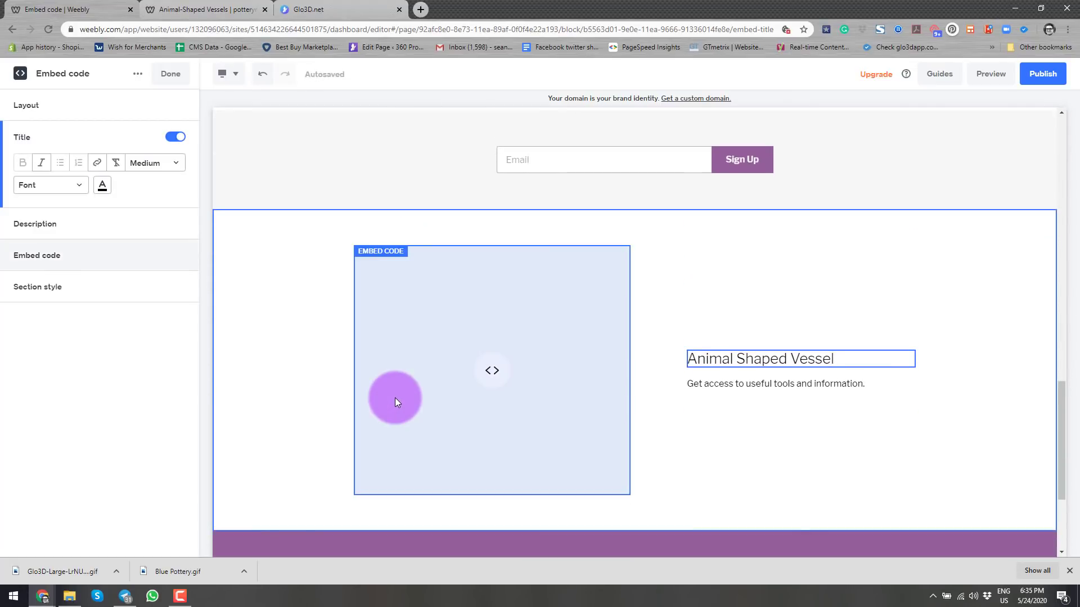
{"action": "type", "text": "s"}
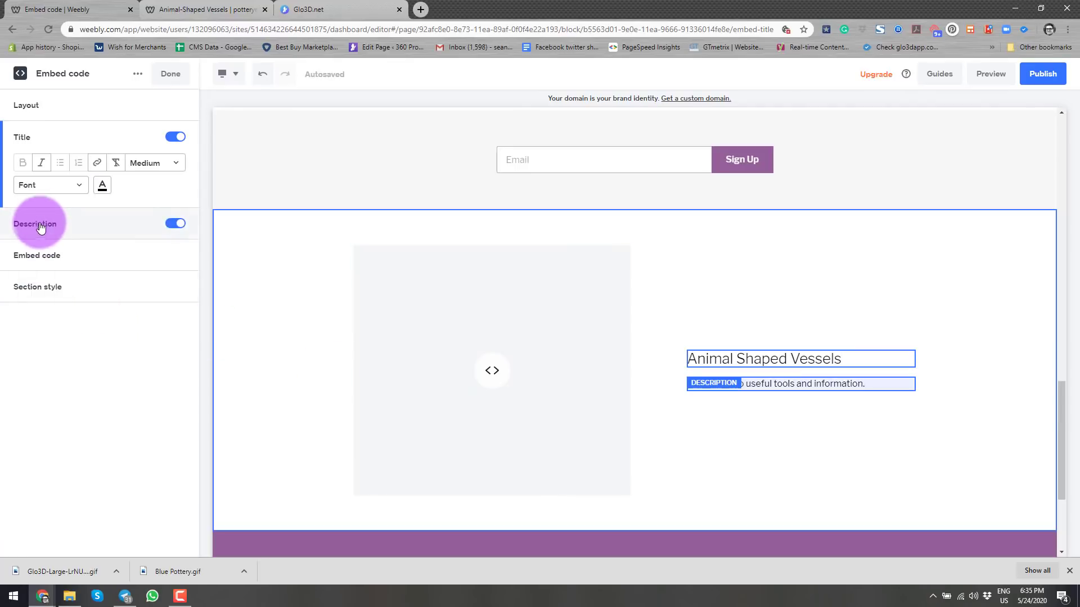
- Replace the placeholder description with 'This is an ancient replica'
{"action": "left_click", "coordinate": [34, 224]}
{"action": "left_click_drag", "start_coordinate": [880, 381], "coordinate": [616, 380]}
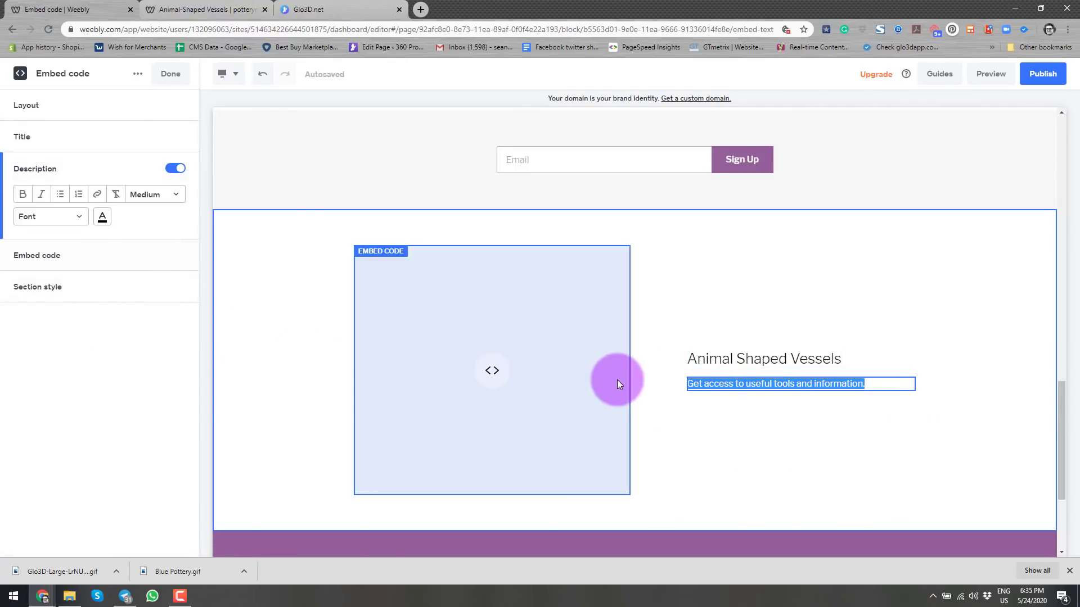
{"action": "type", "text": "This is an a"}
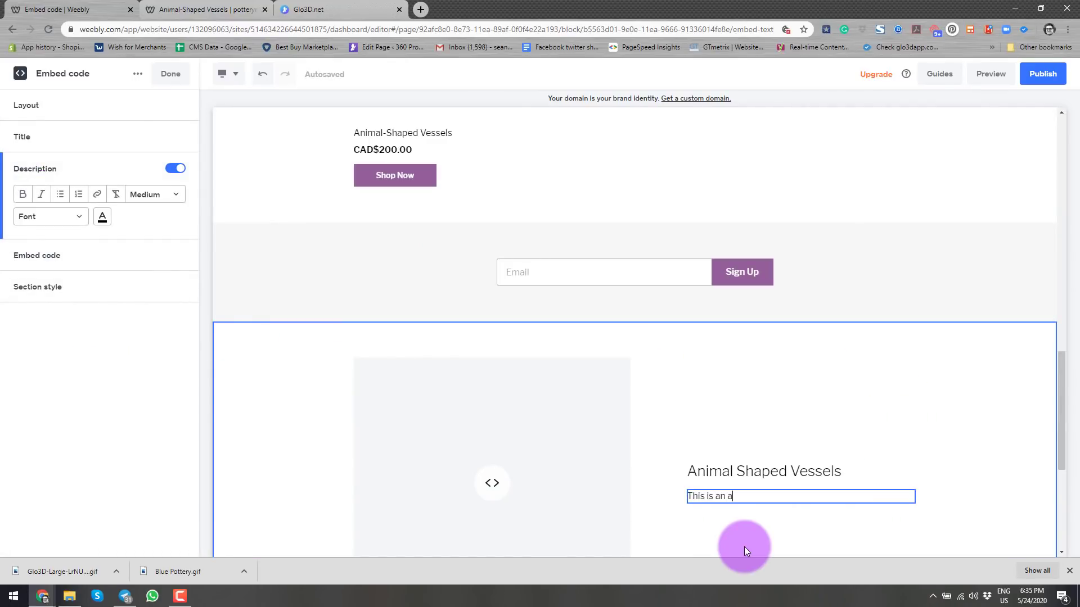
{"action": "type", "text": "ncient replica"}
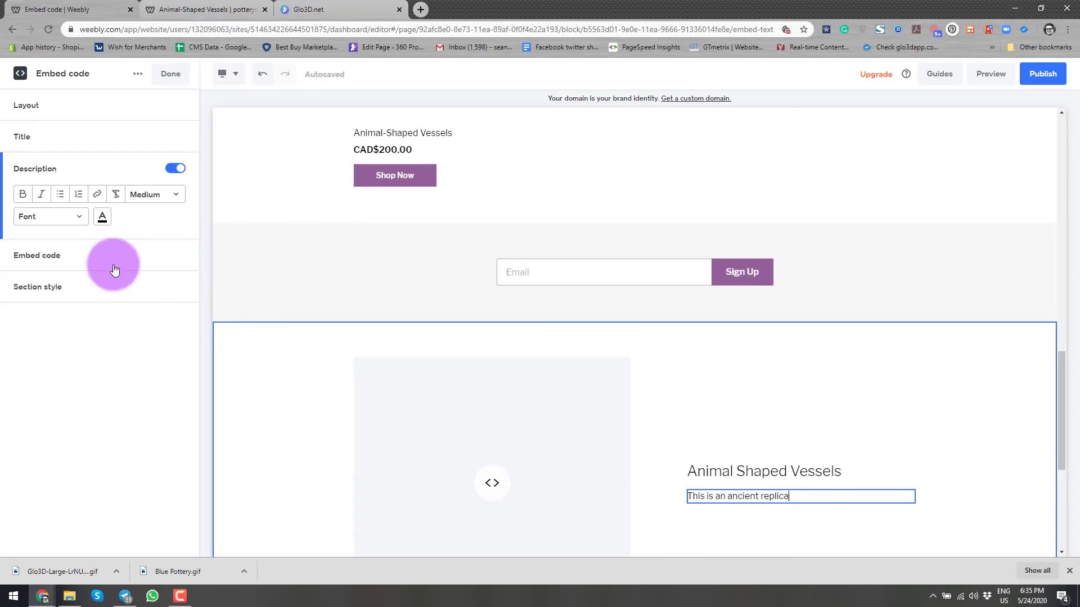
{"action": "left_click", "coordinate": [54, 257]}
- Copy the bull vessel's 500 × 460 px Glo3D.net embed code via its Share > Embed menu
{"action": "left_click", "coordinate": [70, 250]}
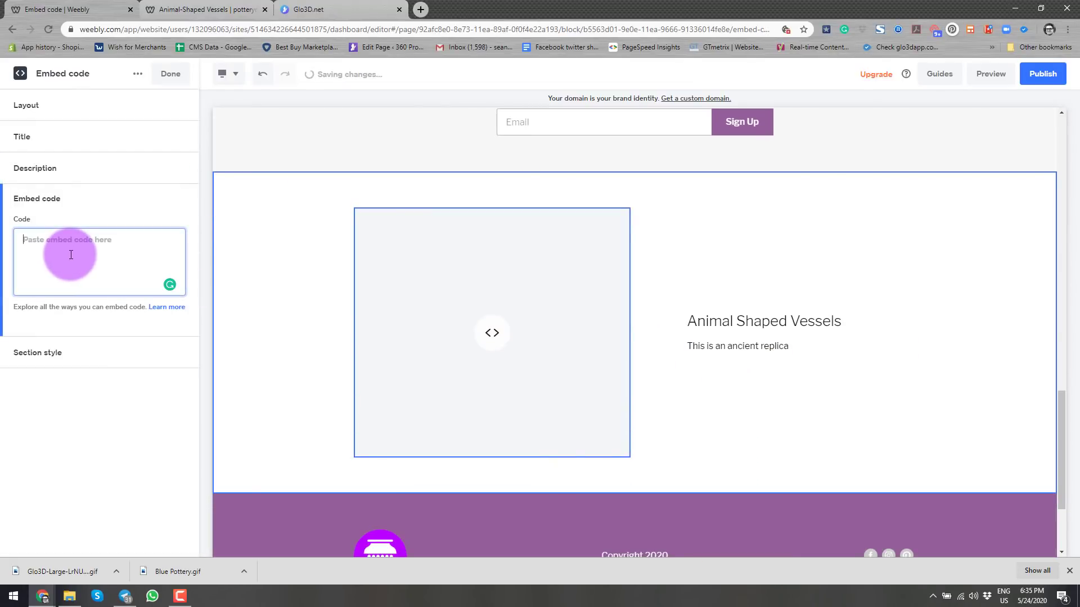
{"action": "left_click", "coordinate": [329, 7]}
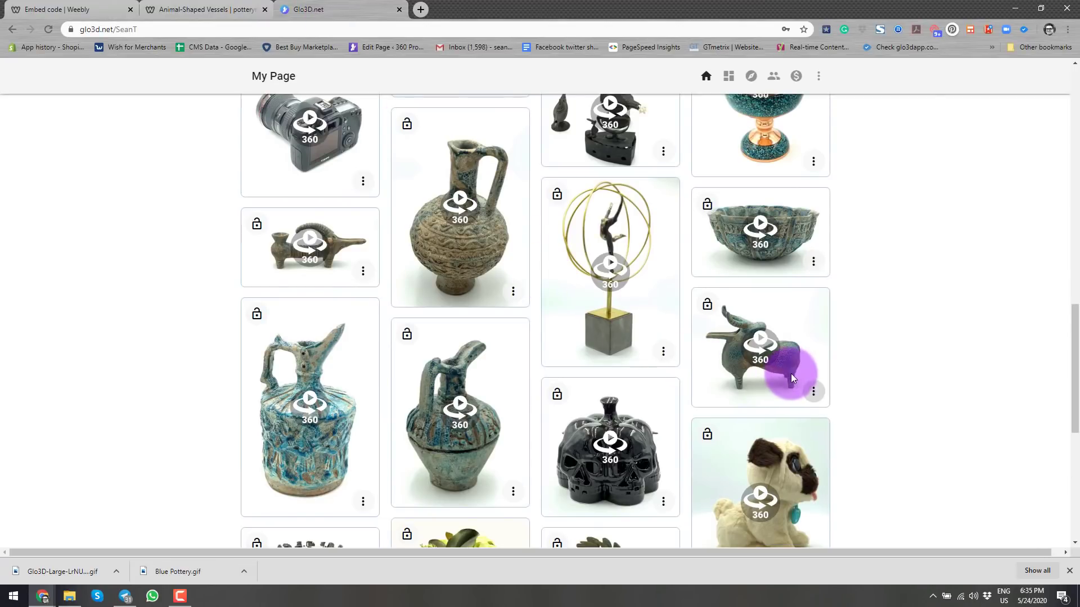
{"action": "left_click", "coordinate": [813, 392]}
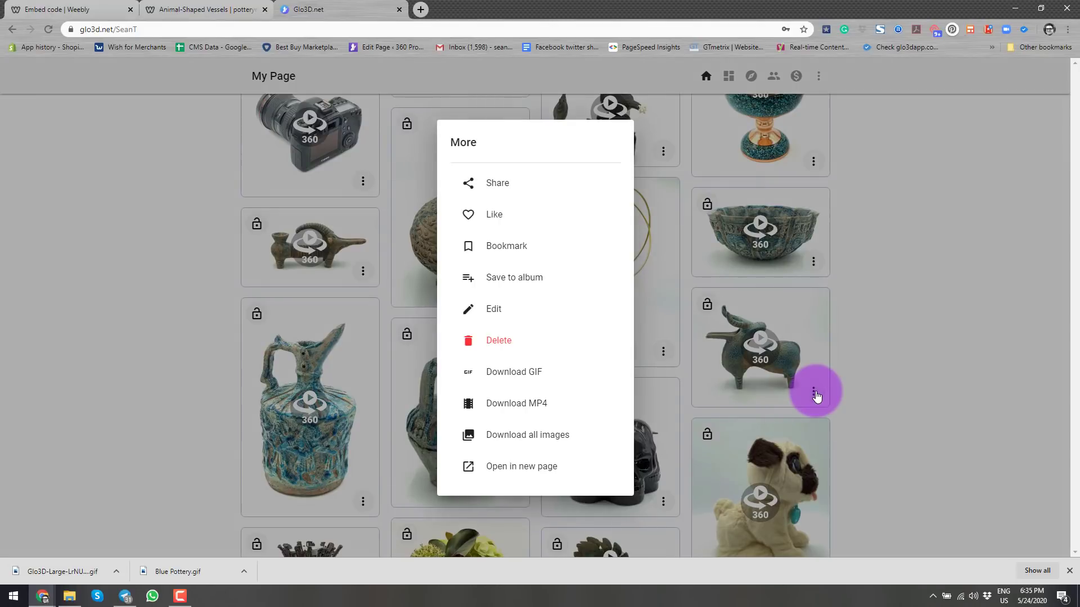
{"action": "left_click", "coordinate": [497, 186]}
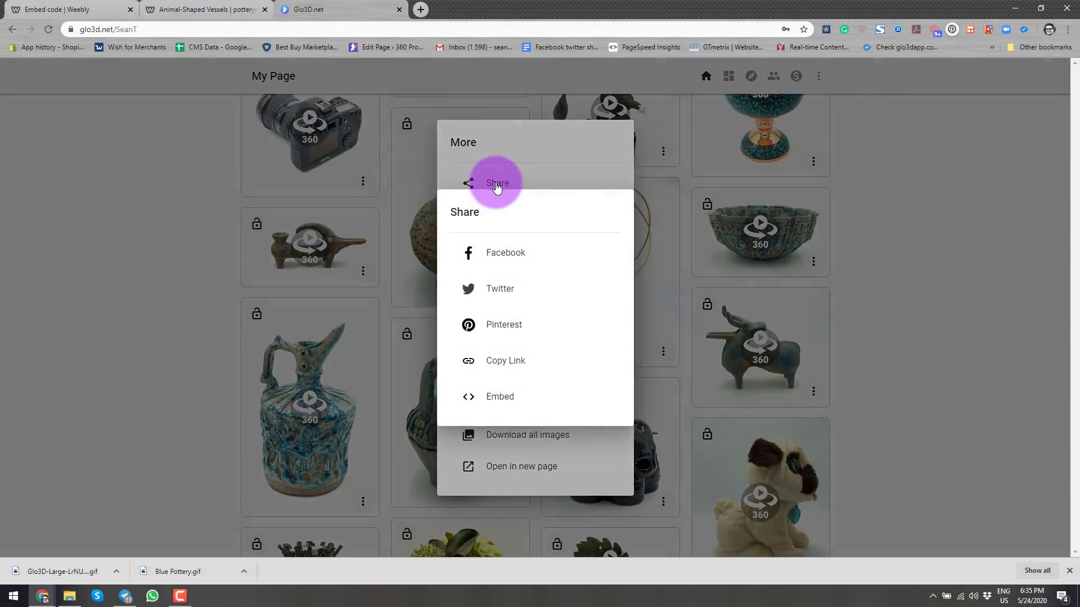
{"action": "left_click", "coordinate": [500, 397]}
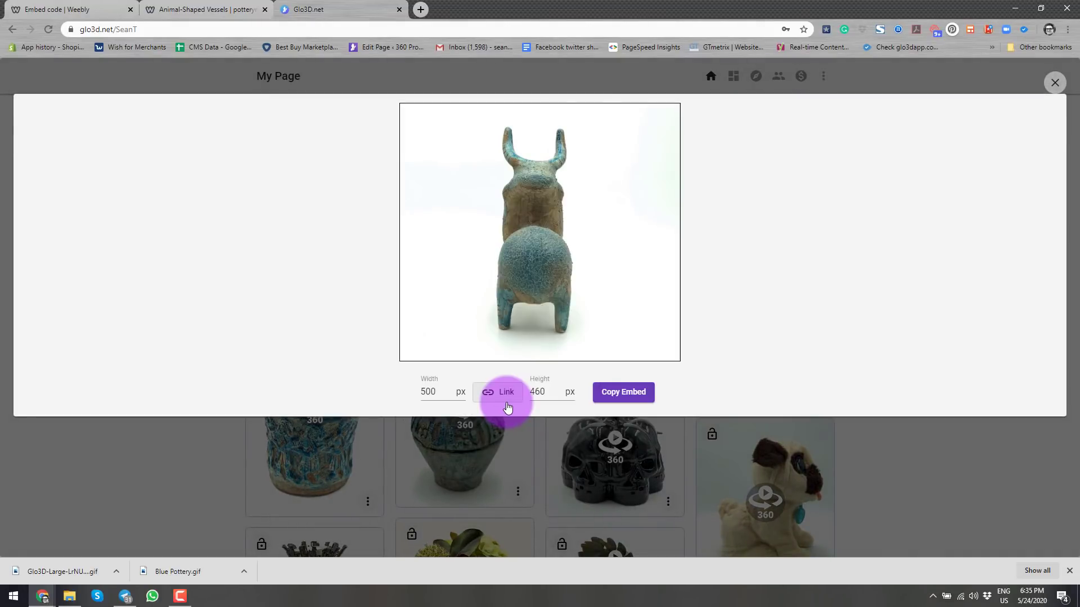
{"action": "left_click", "coordinate": [626, 400]}
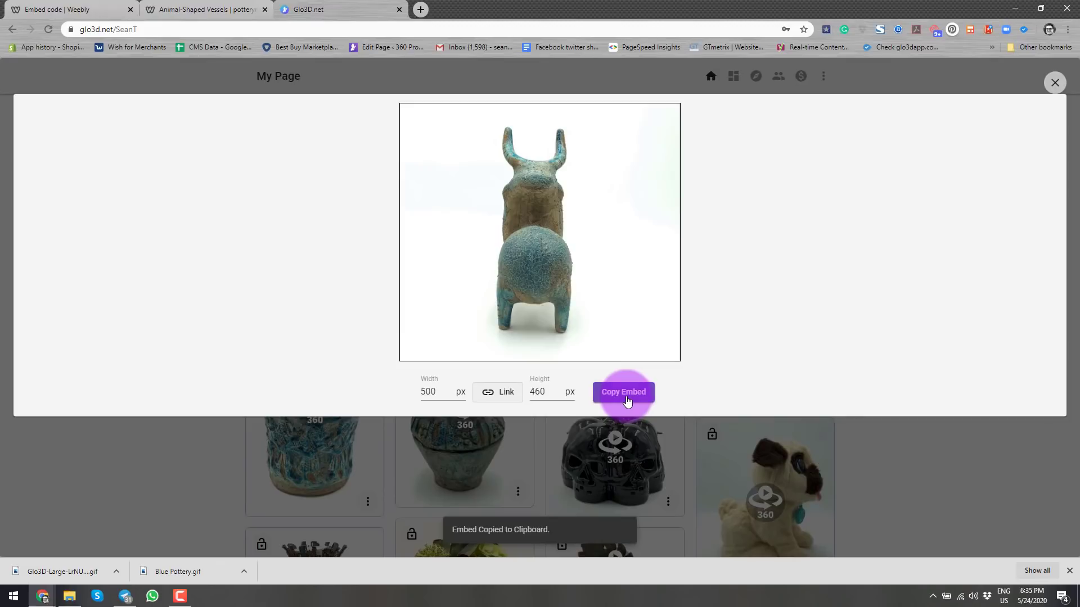
- Paste the Glo3D.net iframe code into Weebly's Code box and drag the viewer to spin the bull vessel
{"action": "left_click", "coordinate": [192, 9]}
{"action": "left_click", "coordinate": [57, 6]}
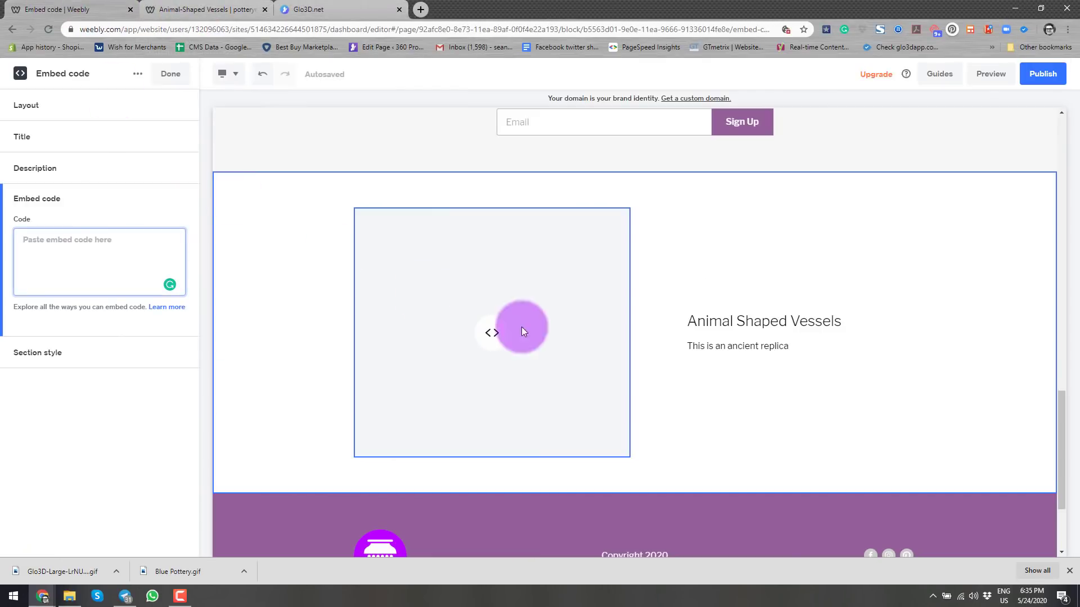
{"action": "left_click", "coordinate": [63, 249]}
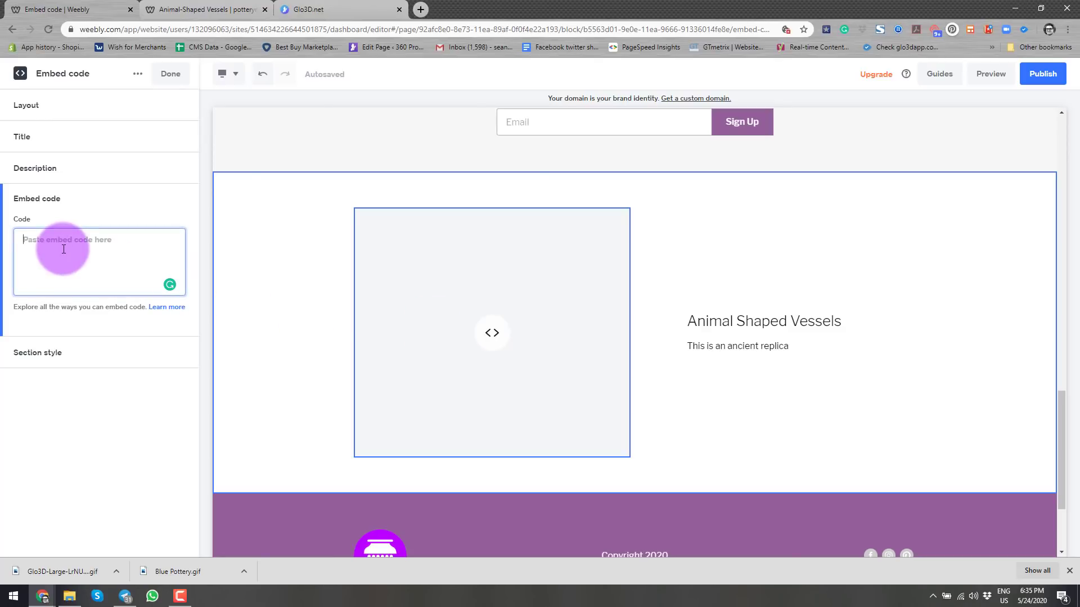
{"action": "key", "text": "ctrl+v"}
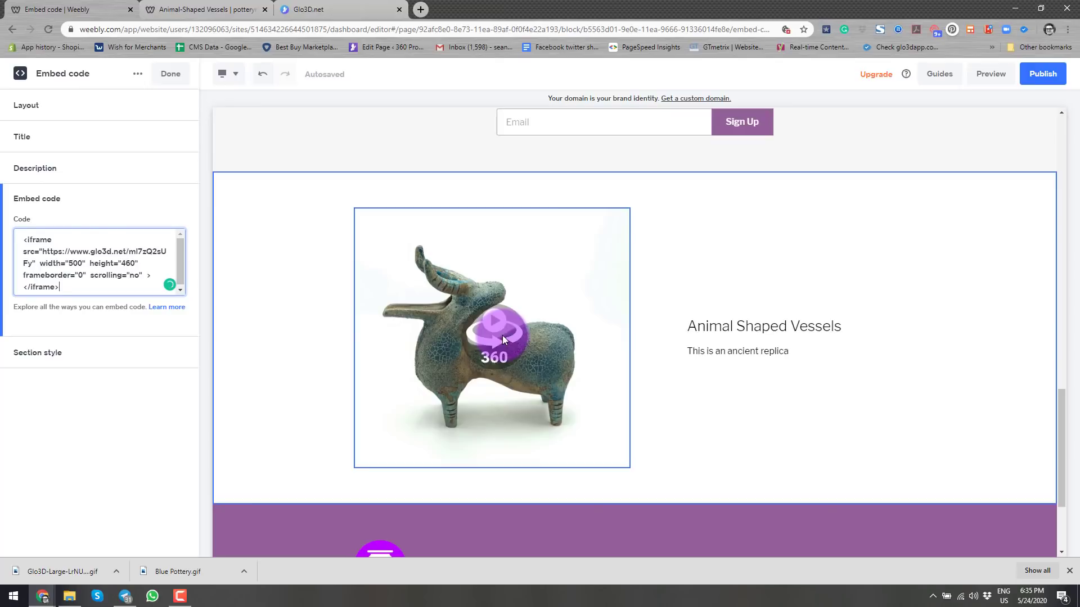
{"action": "left_click", "coordinate": [493, 337]}
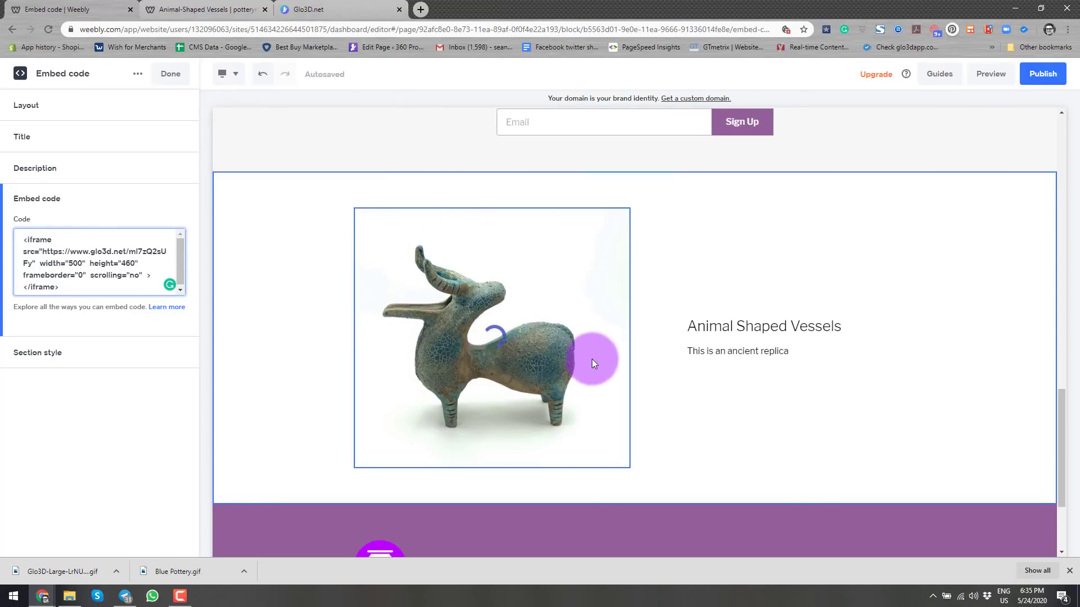
{"action": "left_click_drag", "start_coordinate": [592, 359], "coordinate": [448, 376]}
- In the site preview, rotate, zoom in and out on the bull vessel, then close the preview
{"action": "left_click", "coordinate": [985, 74]}
{"action": "scroll", "coordinate": [601, 340], "scroll_direction": "down", "scroll_amount": 2}
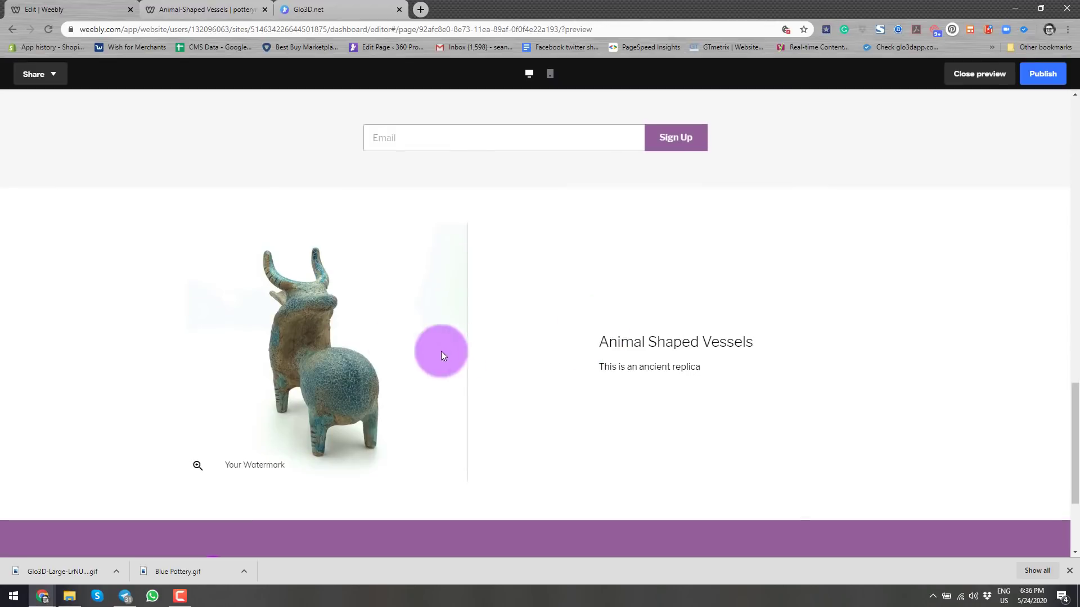
{"action": "left_click_drag", "start_coordinate": [400, 350], "coordinate": [326, 287]}
{"action": "double_click", "coordinate": [328, 251]}
{"action": "left_click_drag", "start_coordinate": [267, 324], "coordinate": [393, 214]}
{"action": "double_click", "coordinate": [393, 214]}
{"action": "scroll", "coordinate": [357, 321], "scroll_direction": "up", "scroll_amount": 5}
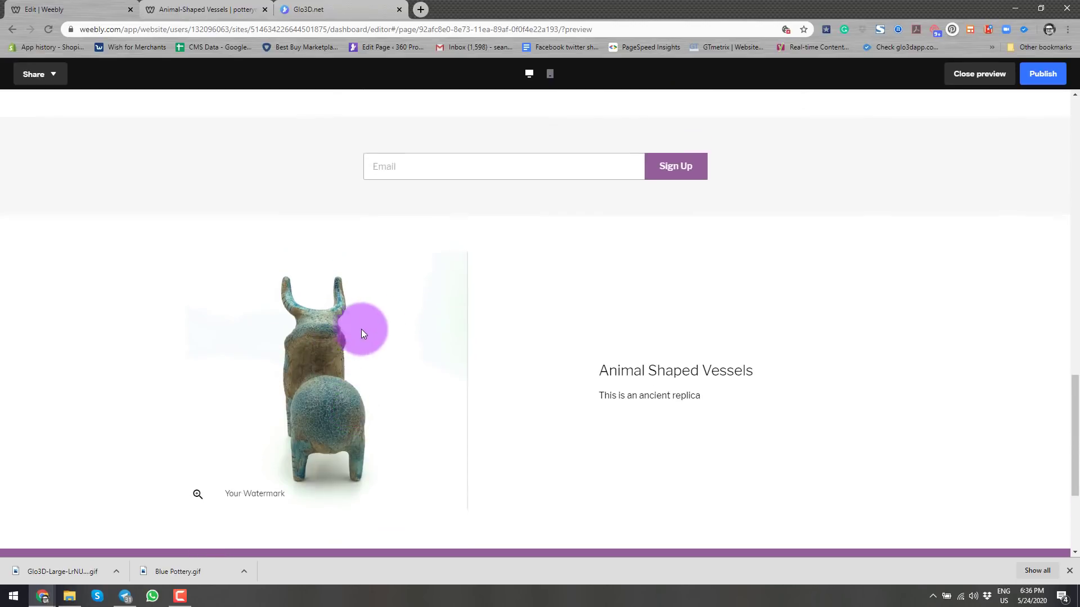
{"action": "left_click", "coordinate": [978, 74]}
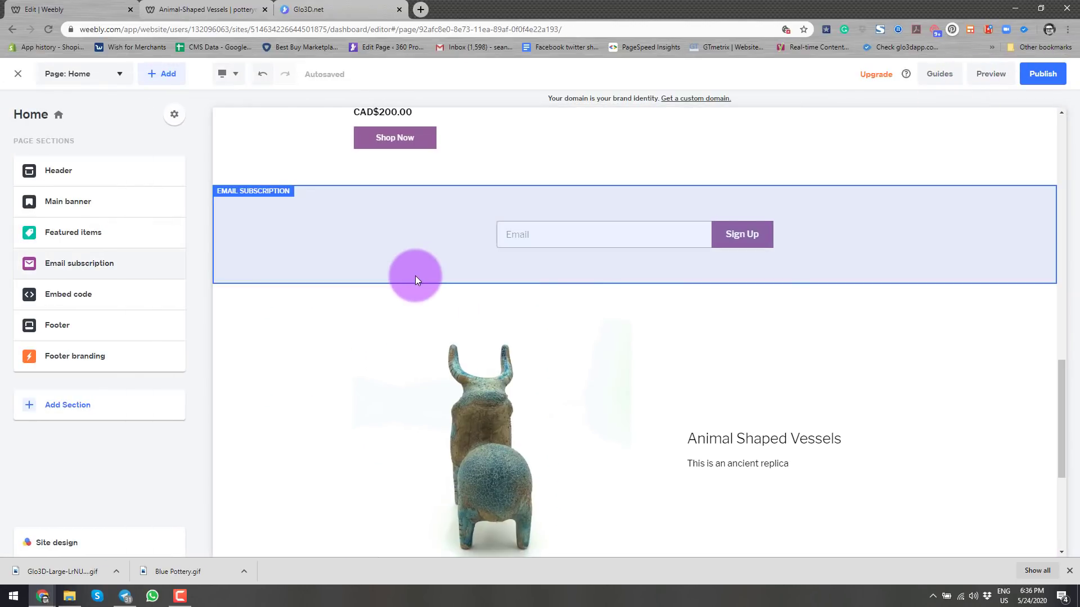
- Add a Media > Embed code section below the vessel spin section
{"action": "scroll", "coordinate": [415, 276], "scroll_direction": "down", "scroll_amount": 5}
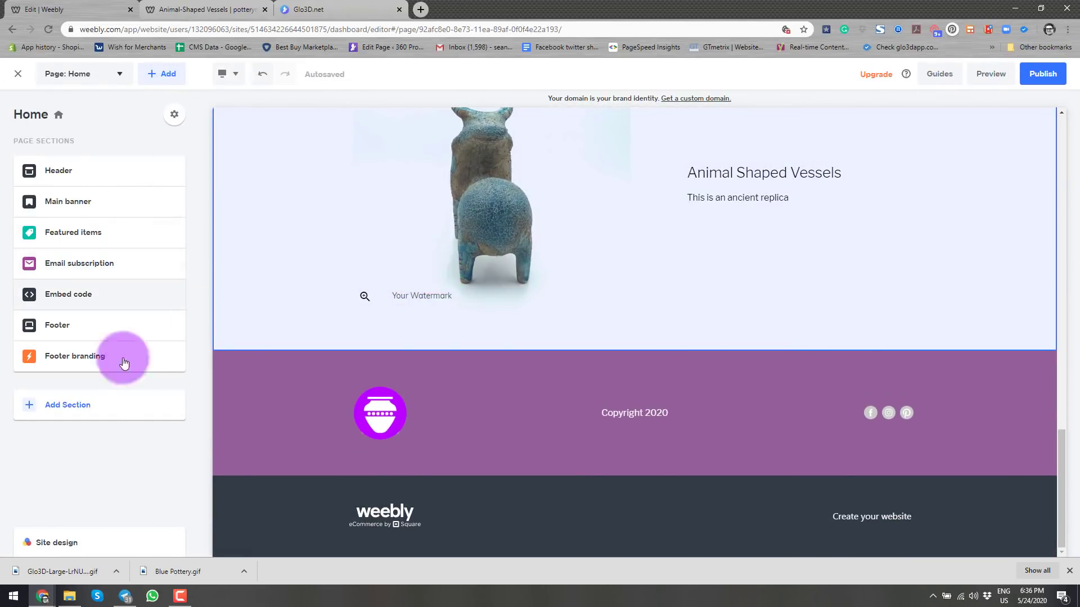
{"action": "left_click", "coordinate": [58, 411]}
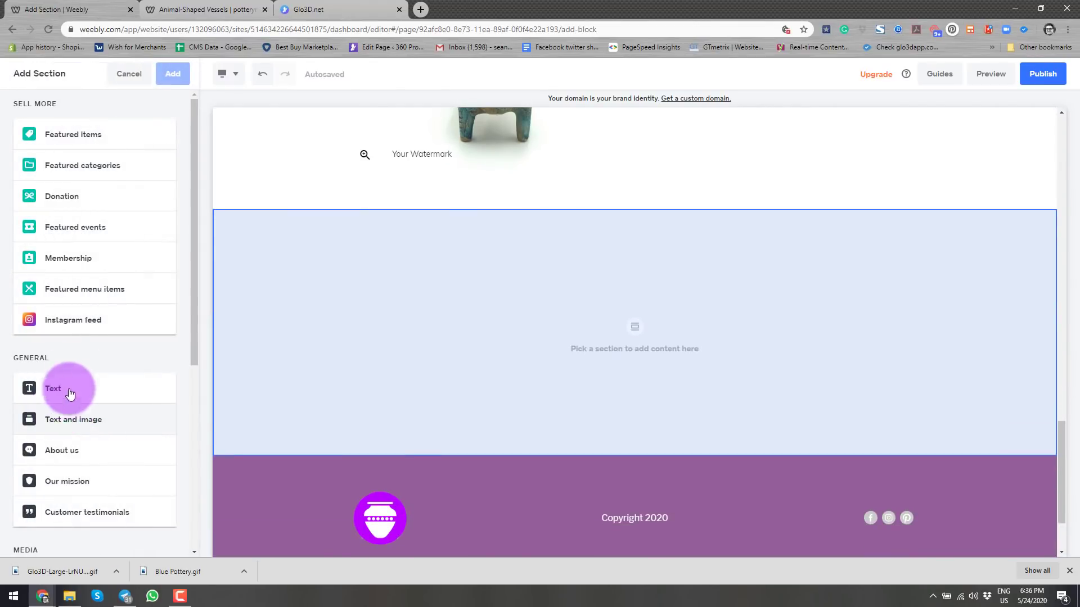
{"action": "scroll", "coordinate": [78, 357], "scroll_direction": "down", "scroll_amount": 4}
{"action": "scroll", "coordinate": [77, 363], "scroll_direction": "down", "scroll_amount": 2}
{"action": "left_click", "coordinate": [79, 331]}
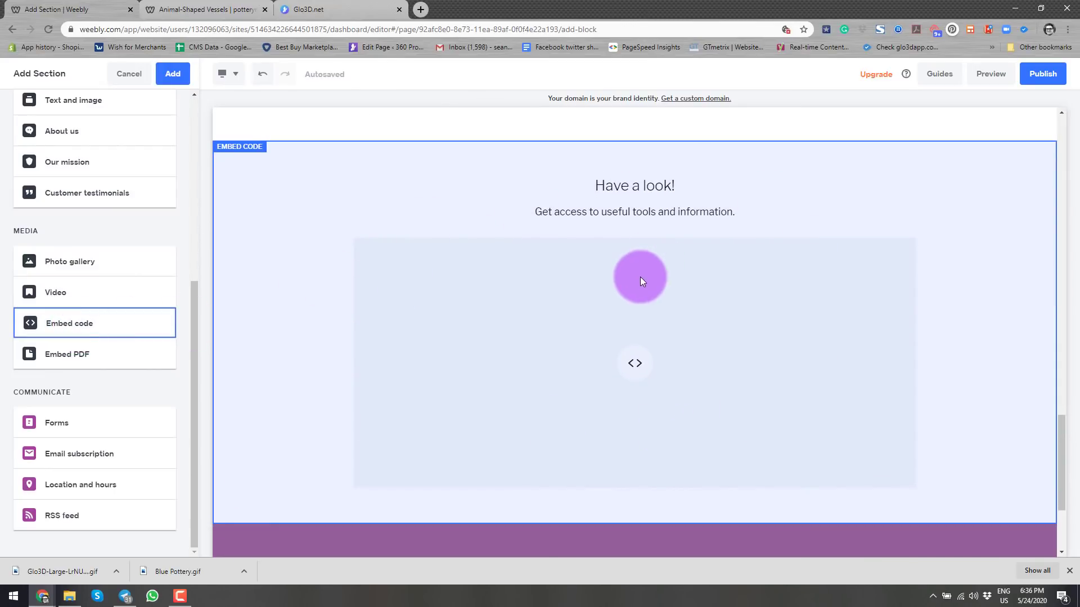
{"action": "left_click", "coordinate": [246, 149]}
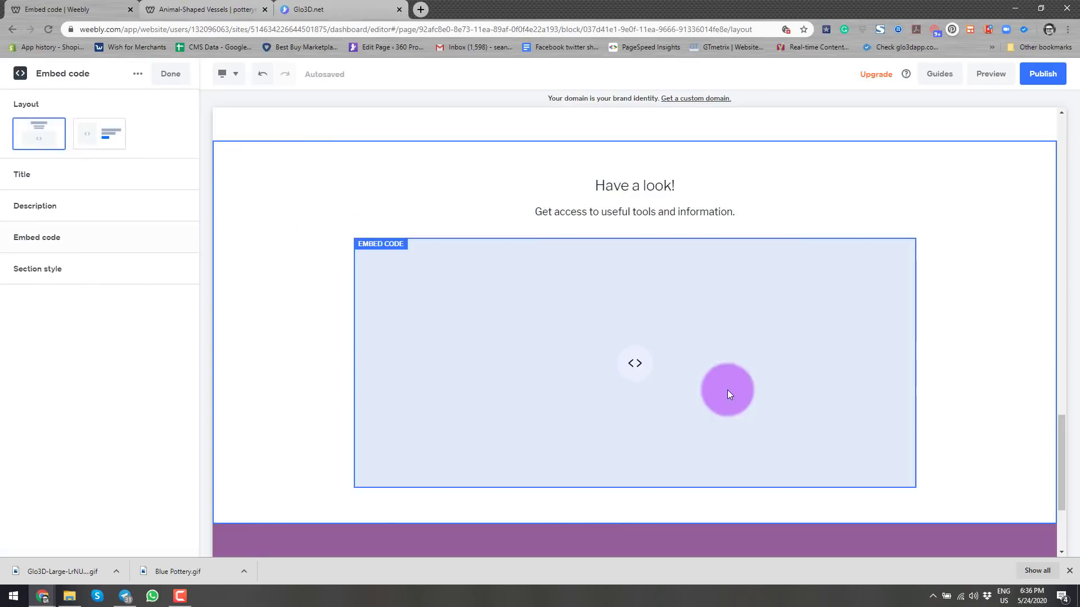